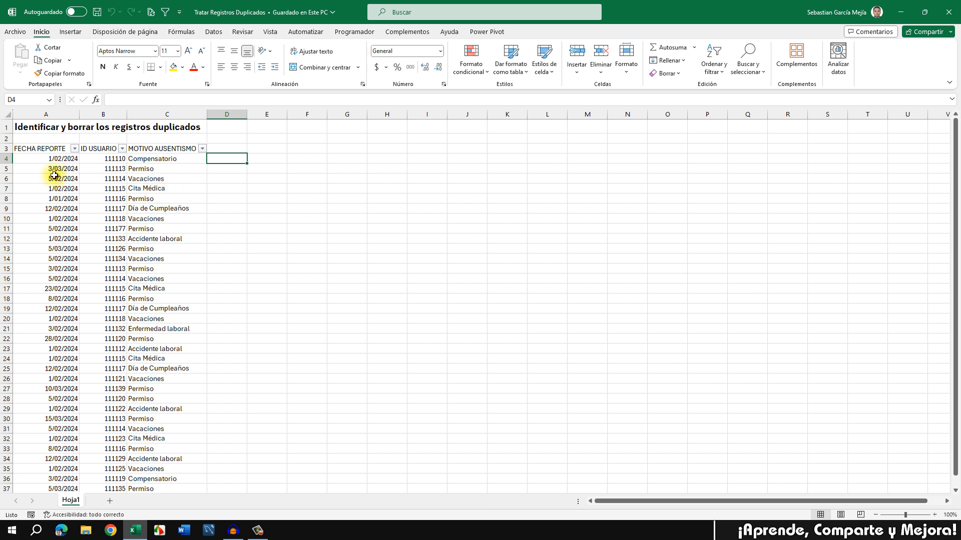
Step: Point out the FECHA REPORTE, ID USUARIO and MOTIVO AUSENTISMO column headings
click(30, 151)
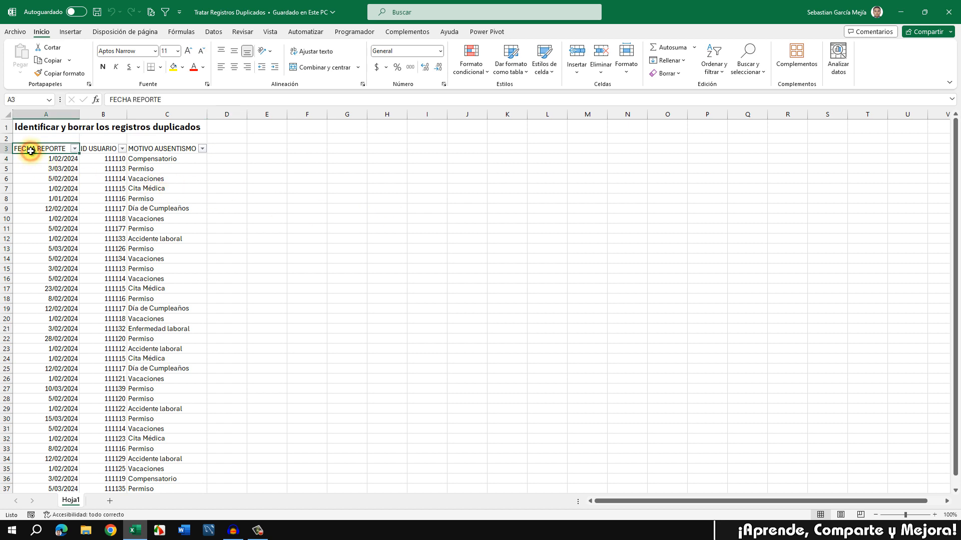
click(100, 150)
click(170, 150)
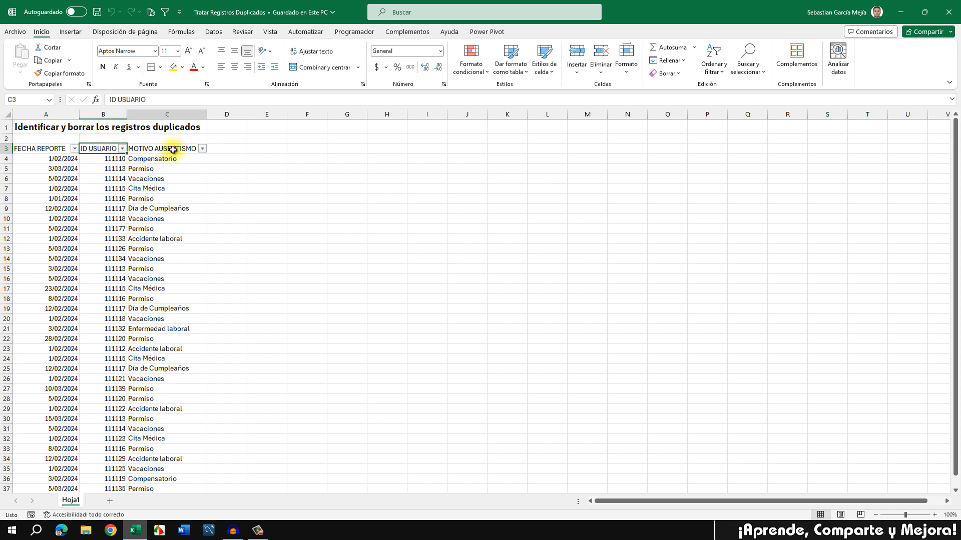
click(100, 150)
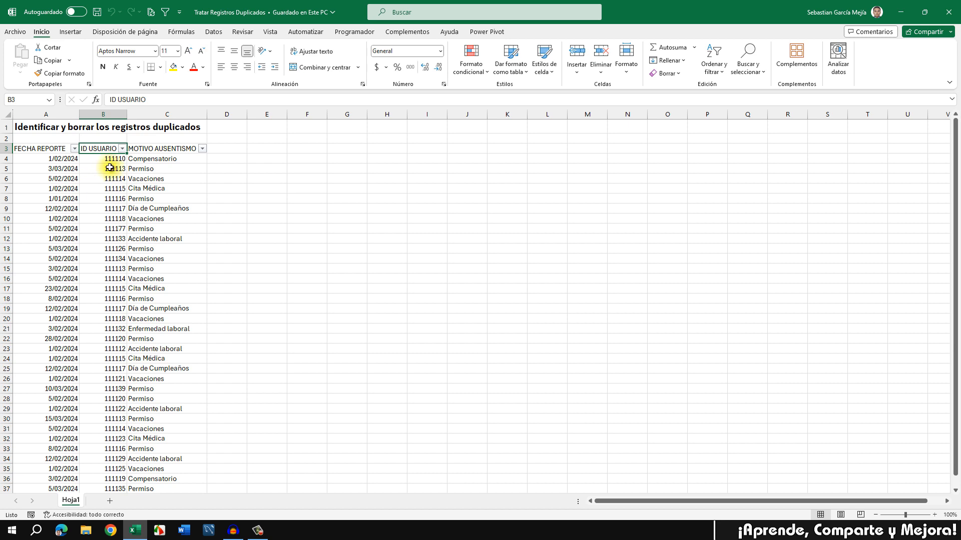
click(36, 149)
drag(36, 149, 96, 149)
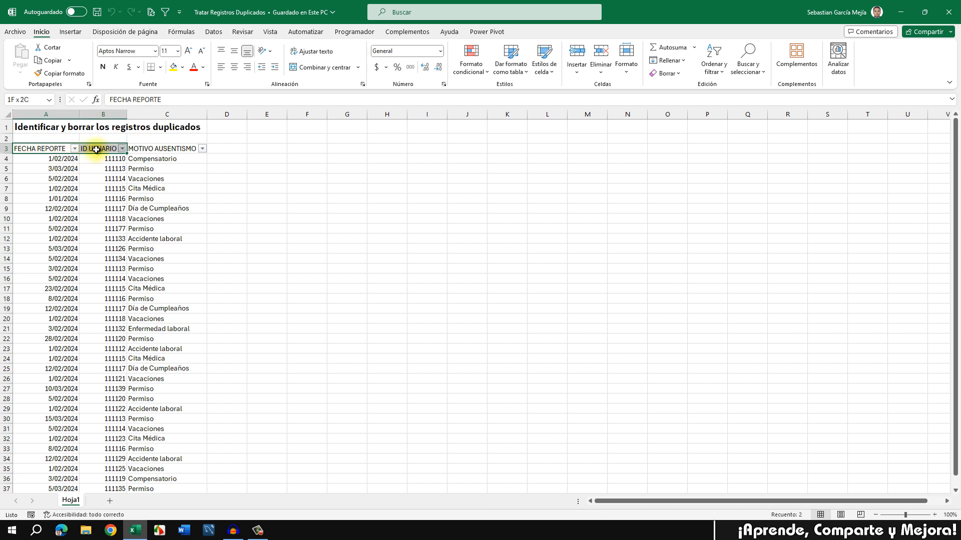
click(245, 180)
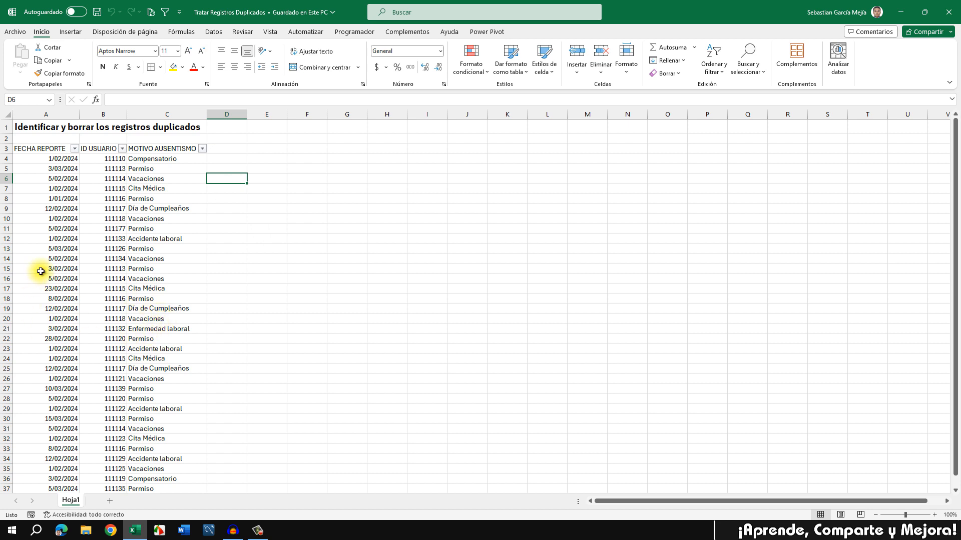
click(58, 149)
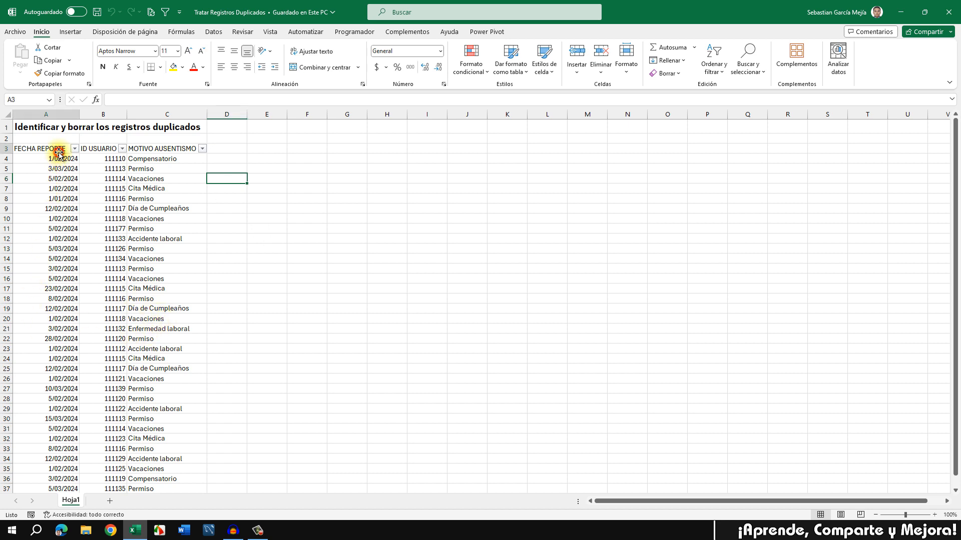
click(103, 147)
click(225, 168)
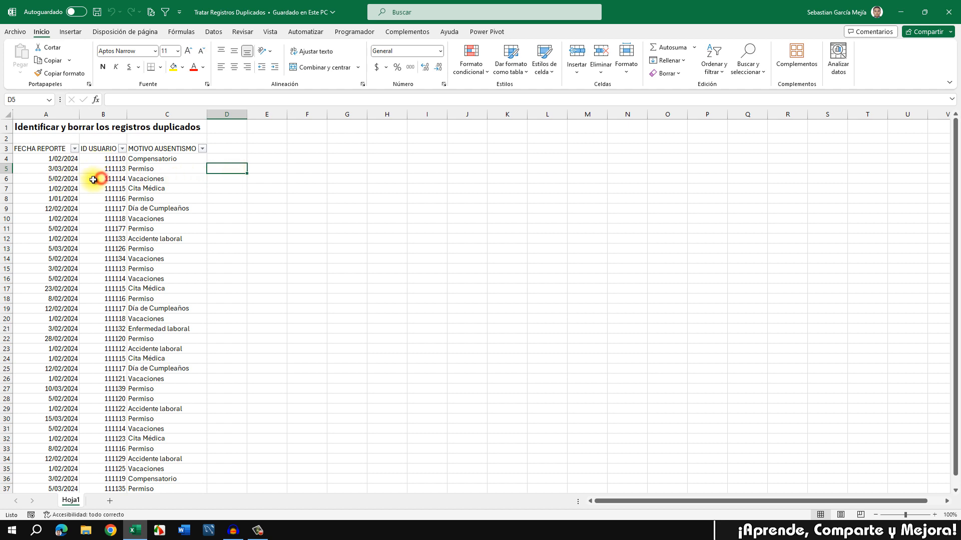
Step: Highlight row 6's date and user ID, then all report dates in column A
drag(104, 179, 50, 184)
click(251, 178)
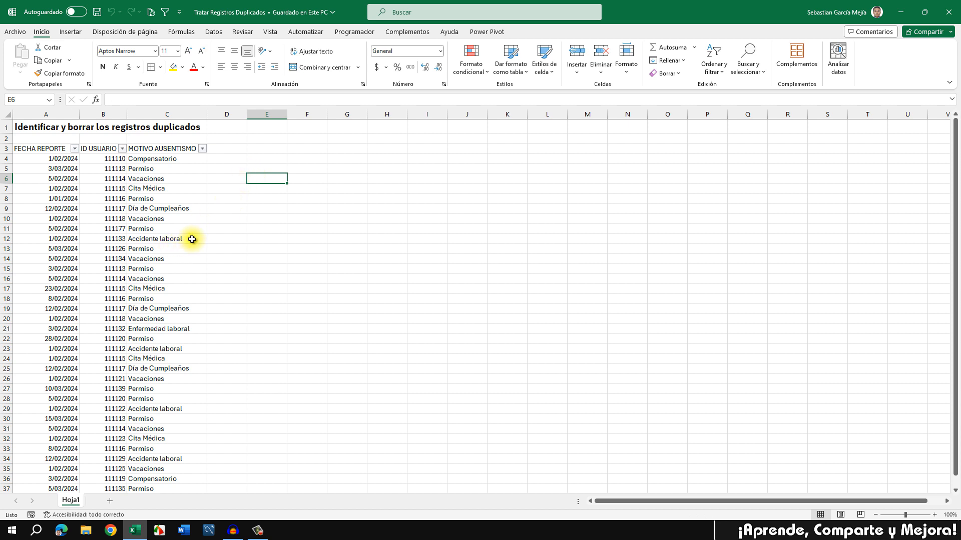
click(65, 159)
drag(66, 183, 50, 458)
scroll(115, 353, up, 1)
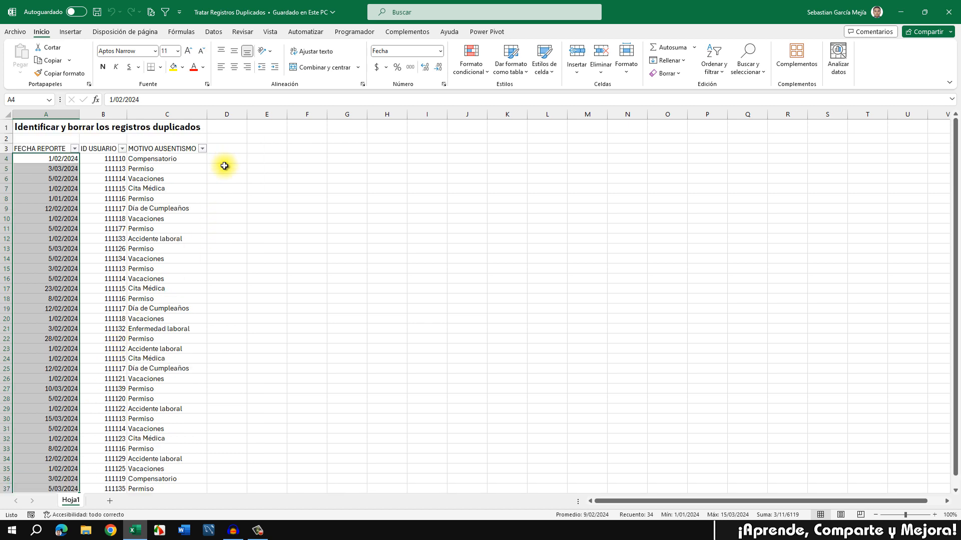
scroll(86, 259, down, 2)
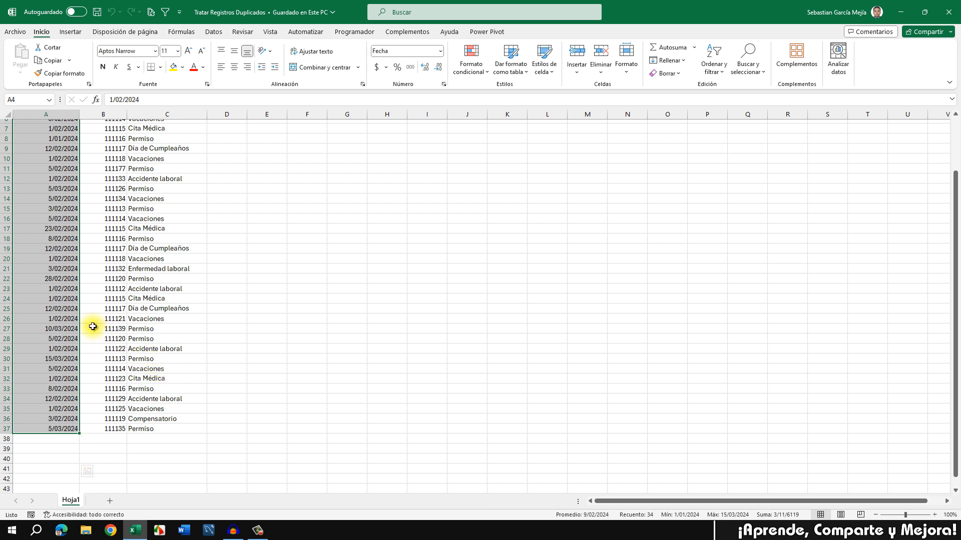
scroll(93, 326, up, 2)
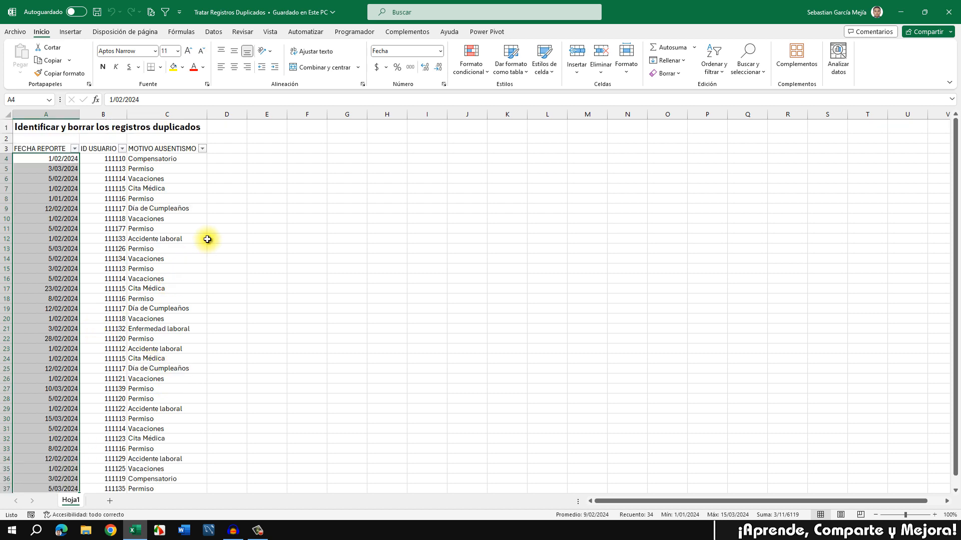
Step: Enter VALIDAR as the D3 heading and begin a formula in D4
click(228, 149)
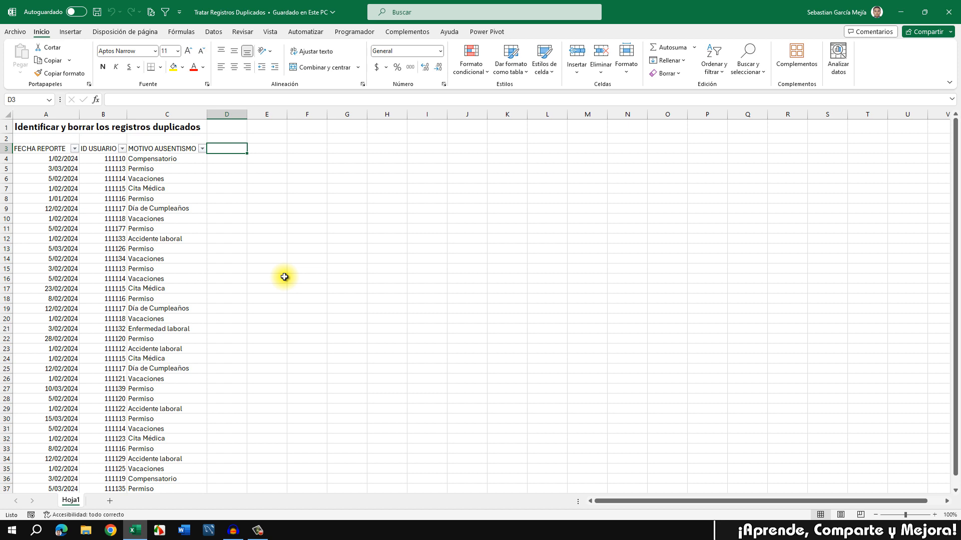
text(VALIDAR)
key(Return)
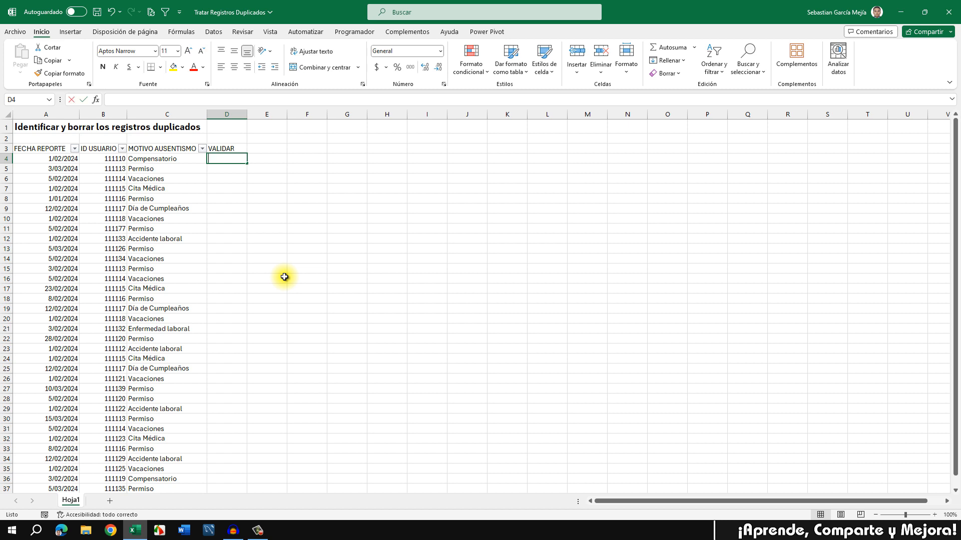
text(=)
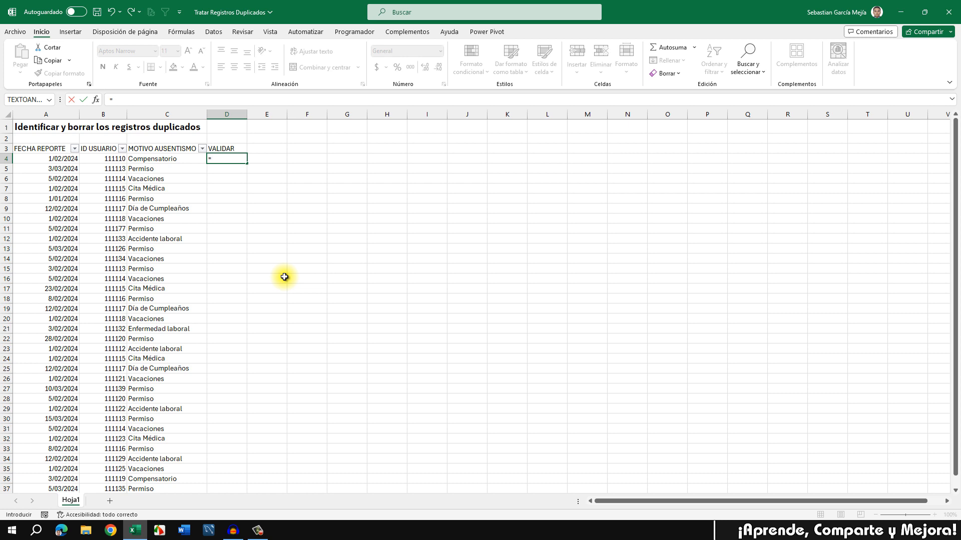
text(UNI)
key(Down)
key(Down)
key(Down)
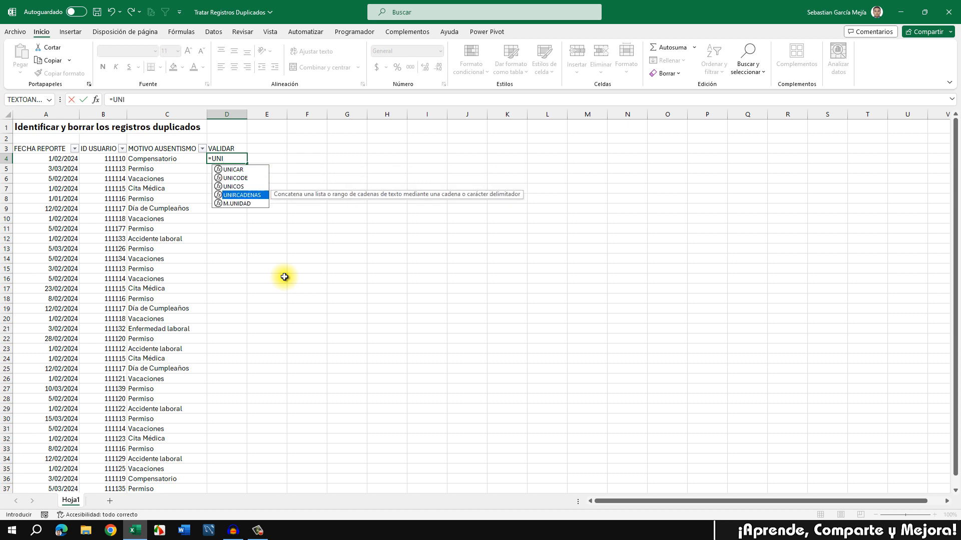
key(Tab)
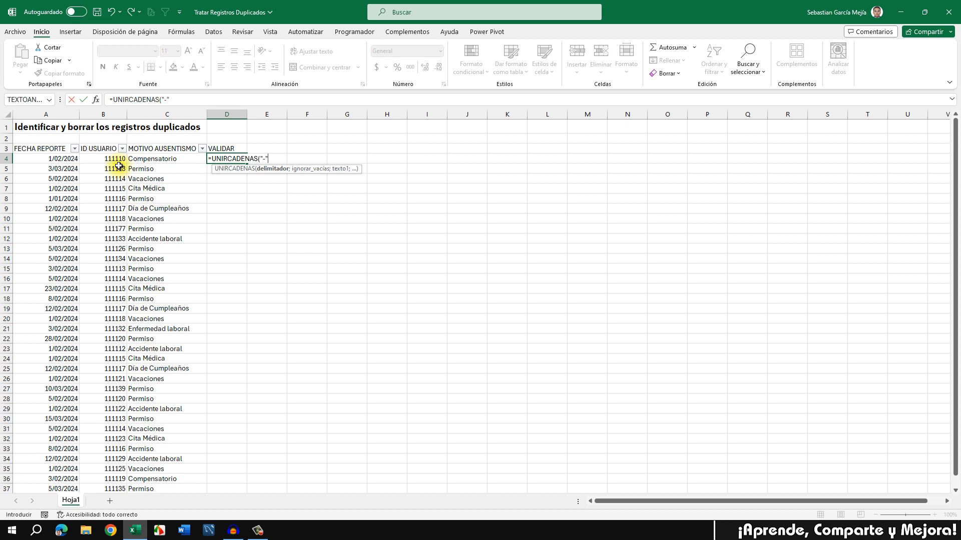
text(;)
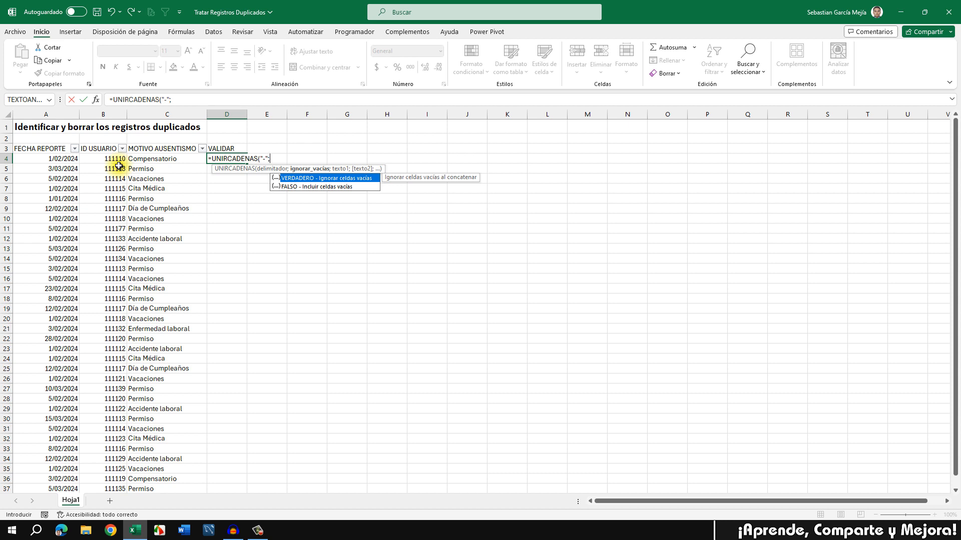
key(Tab)
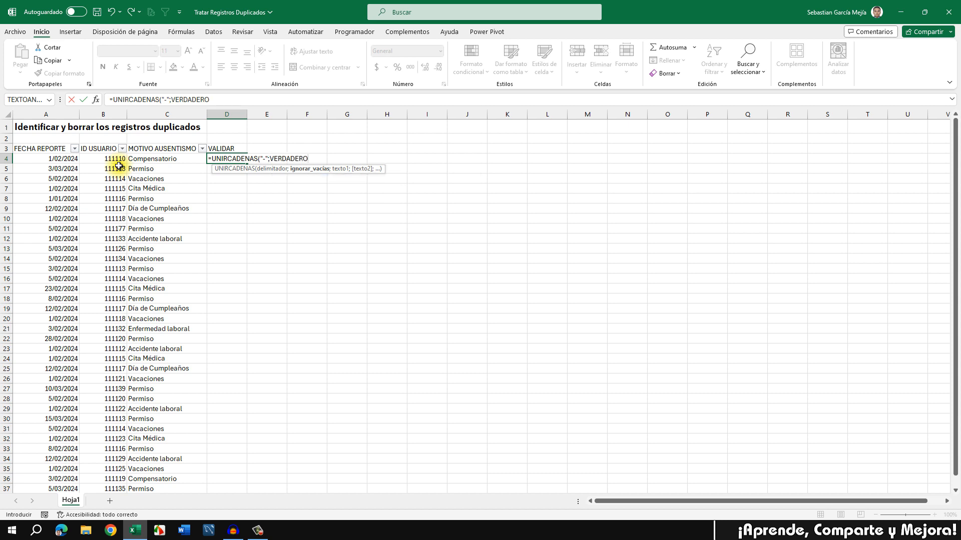
text(;)
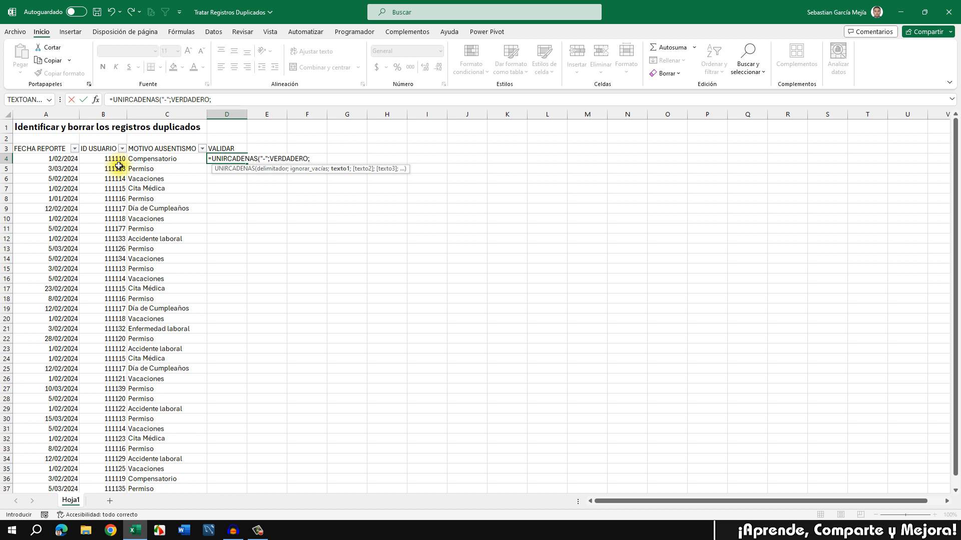
click(36, 159)
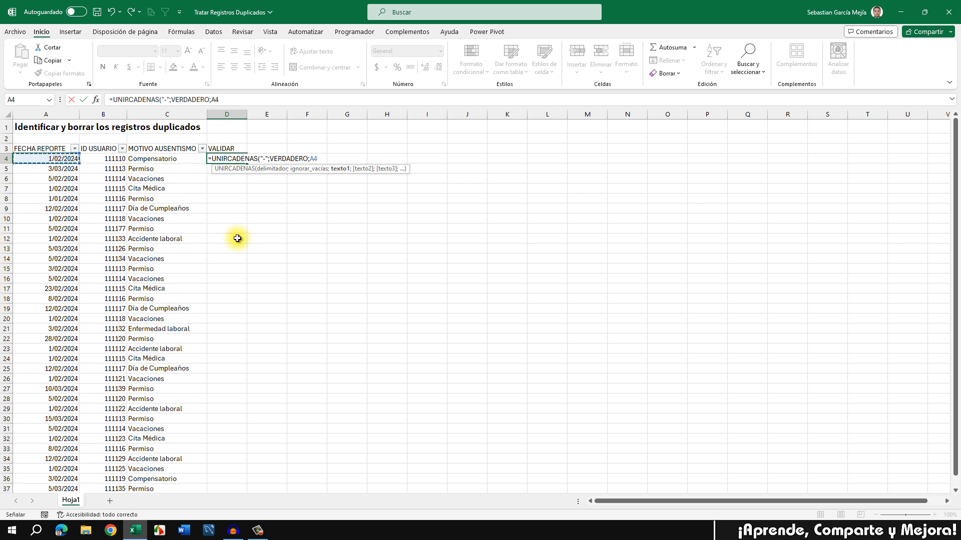
text(;)
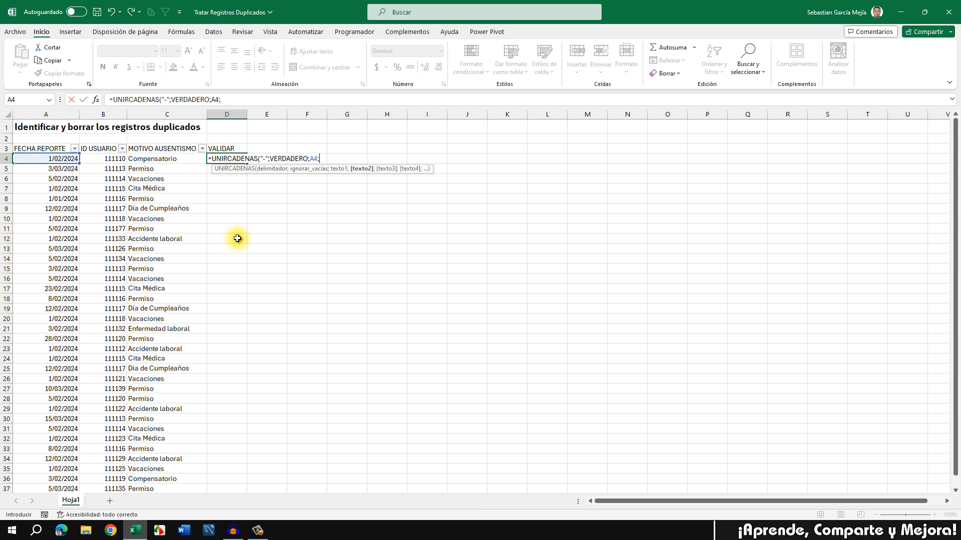
click(103, 160)
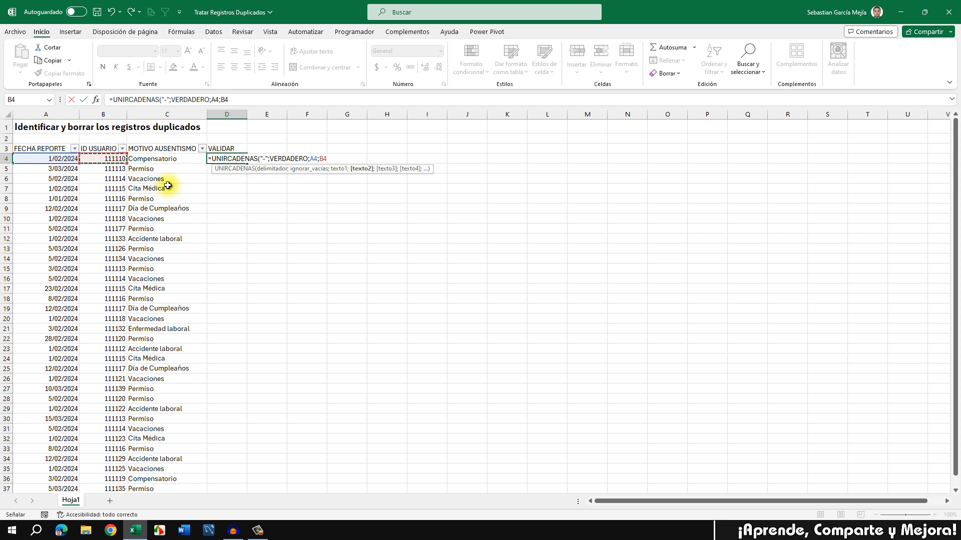
text())
key(ctrl+Return)
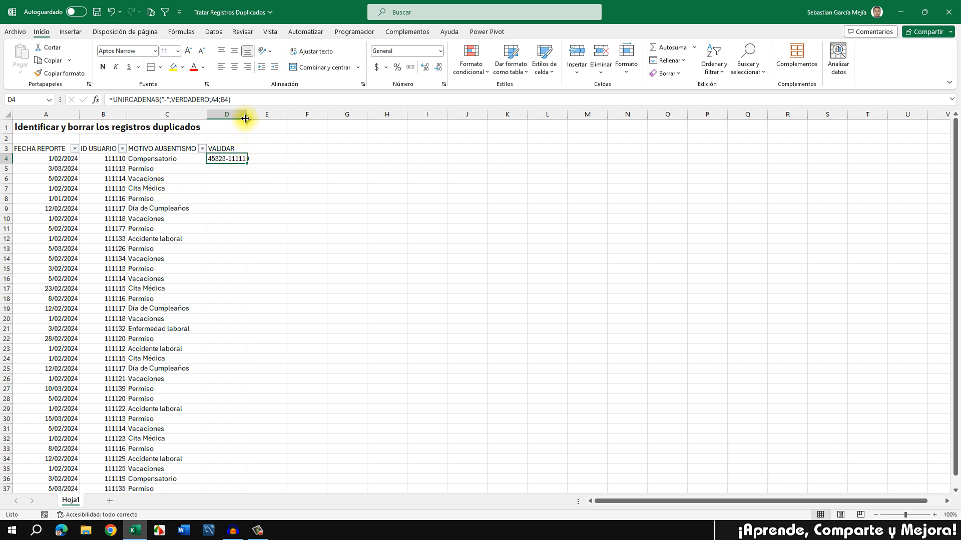
Step: Widen column D, fill the joining formula down to D37, and select headers A3:D3
drag(246, 116, 252, 116)
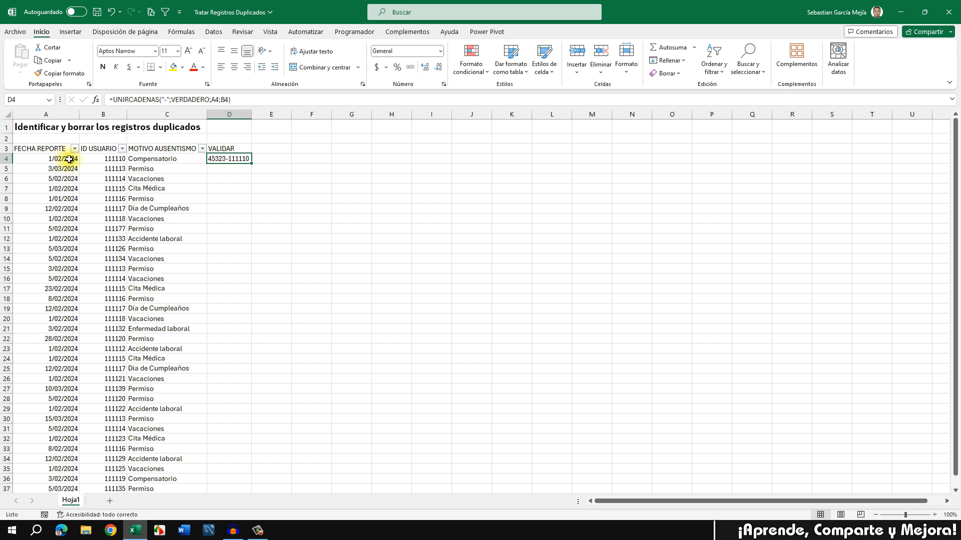
double_click(251, 164)
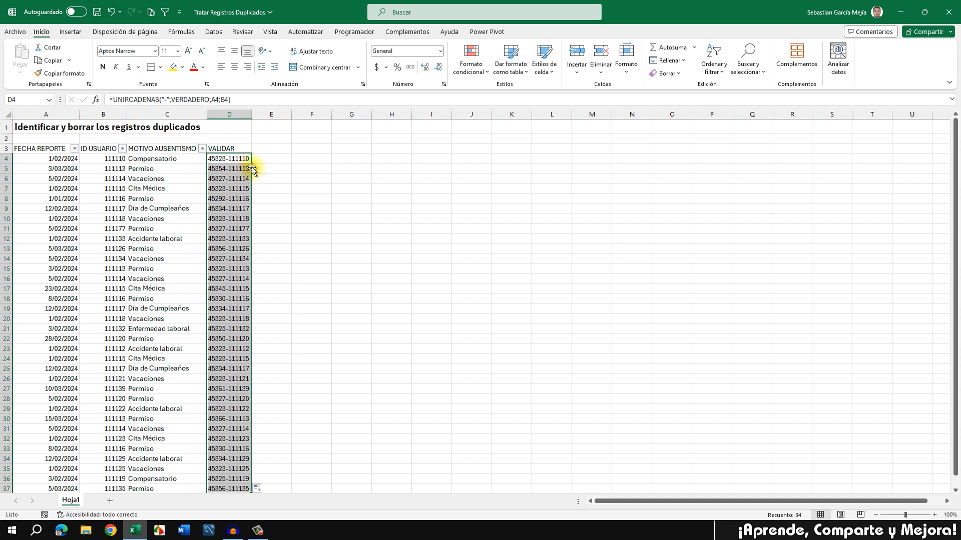
scroll(230, 189, down, 2)
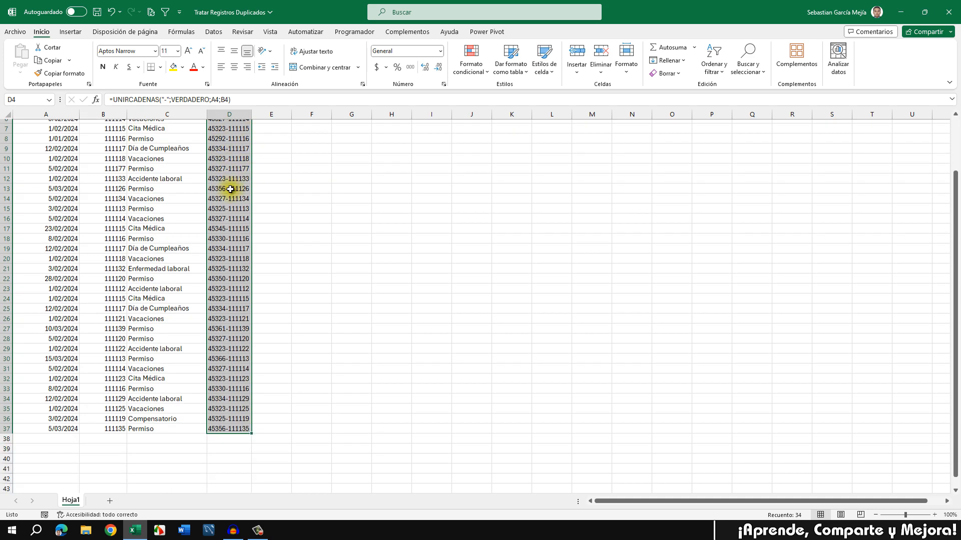
scroll(229, 189, up, 2)
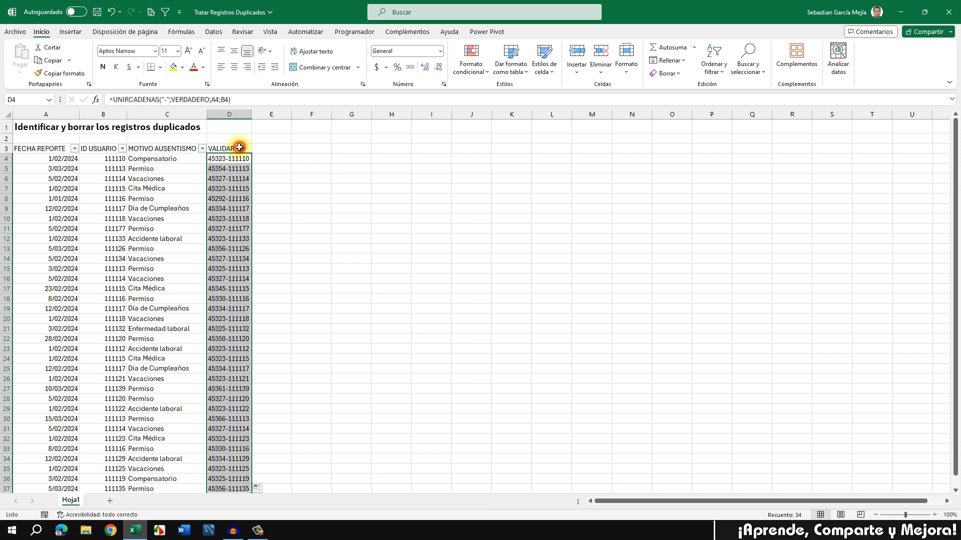
drag(240, 147, 34, 151)
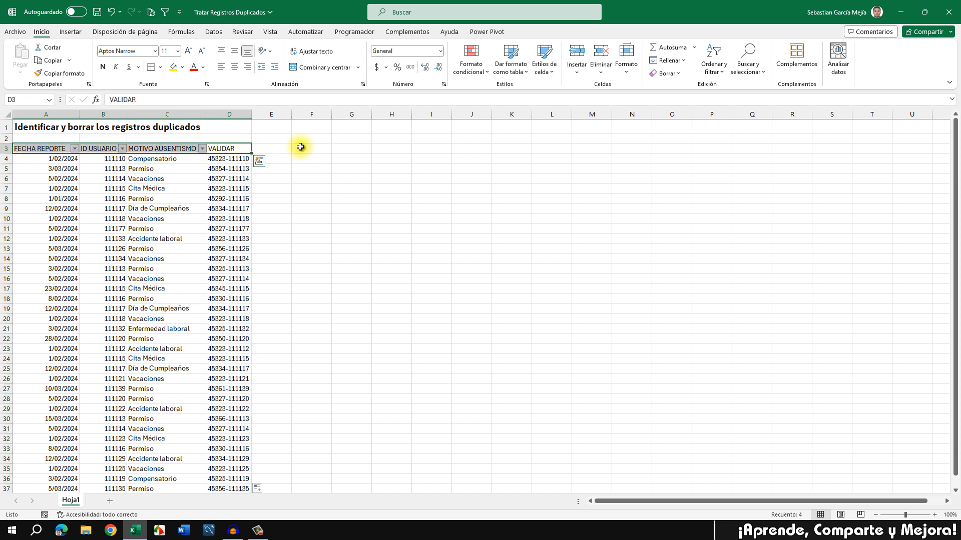
Step: Toggle the filter off and on so all four headings A3:D3 get filter dropdowns
click(213, 31)
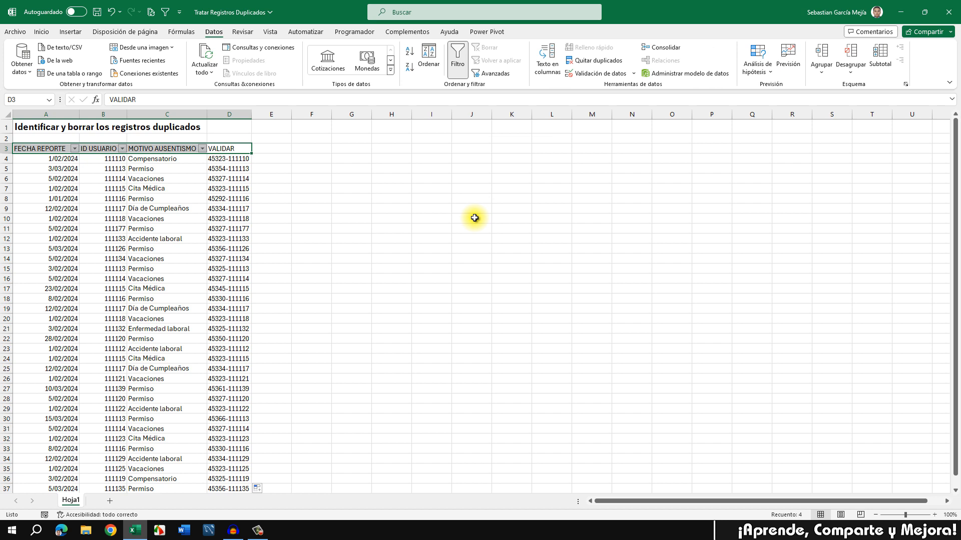
click(457, 64)
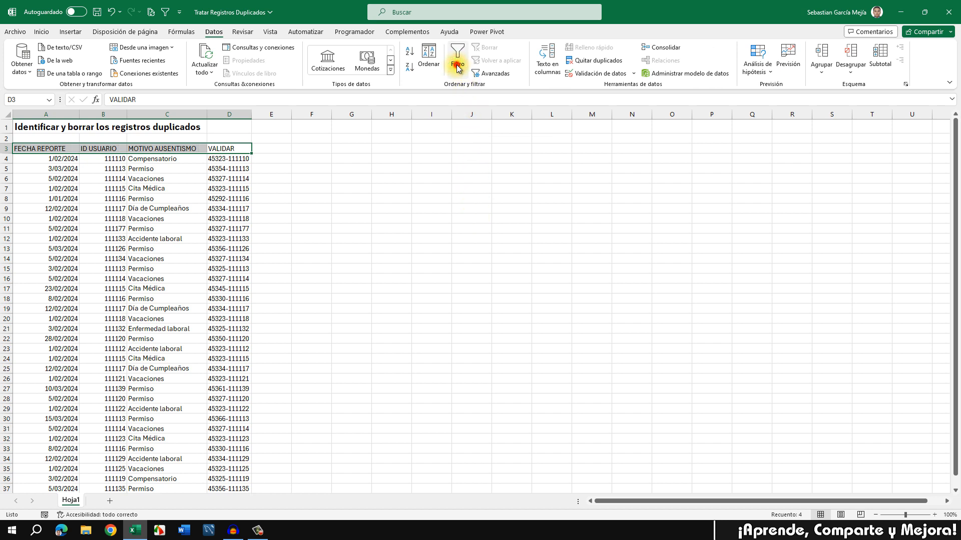
click(457, 65)
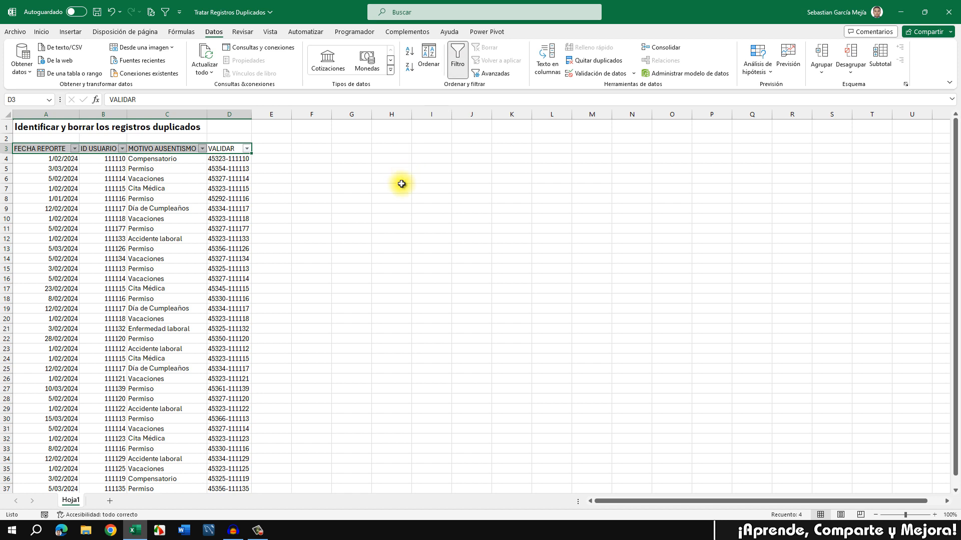
key(ctrl+shift+l)
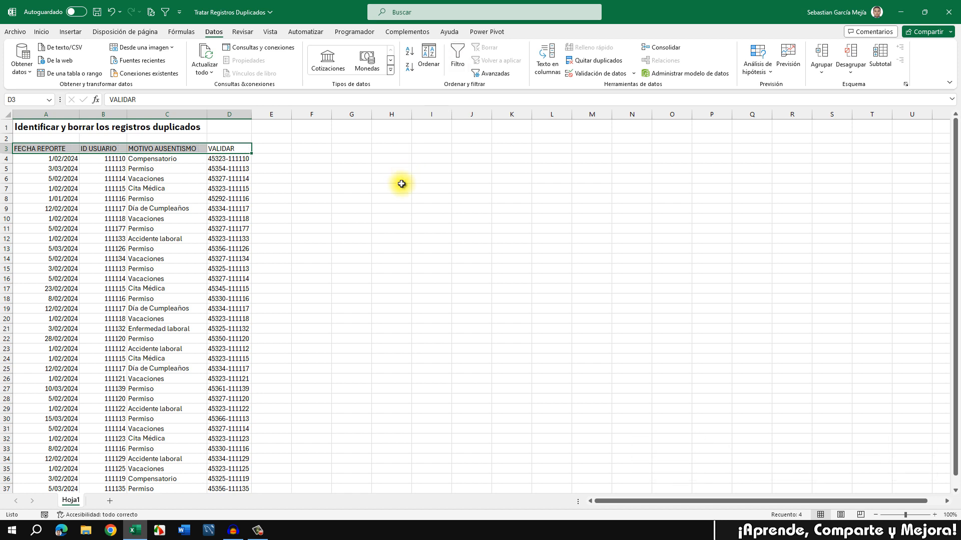
key(ctrl+shift+l)
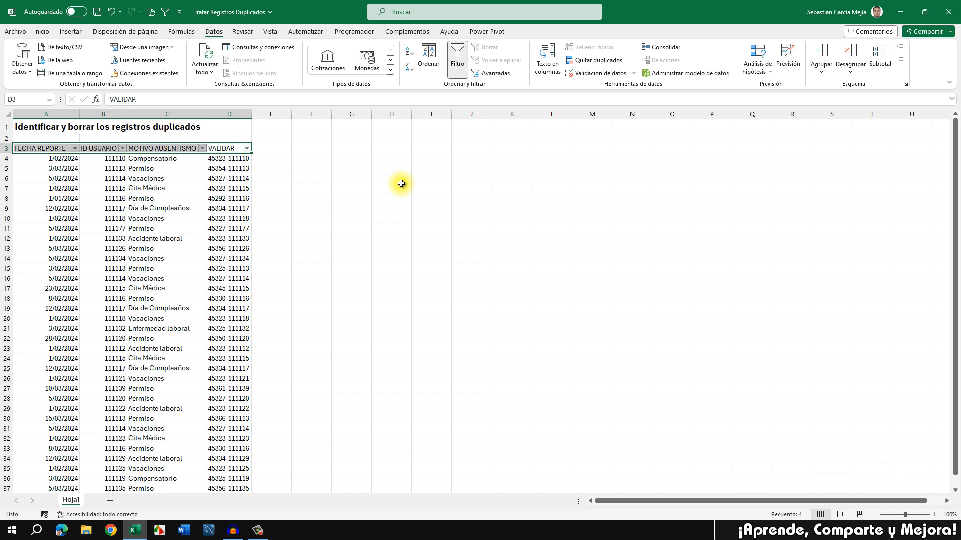
Step: Return to the Inicio tab and select the first VALIDAR value in D4
click(276, 179)
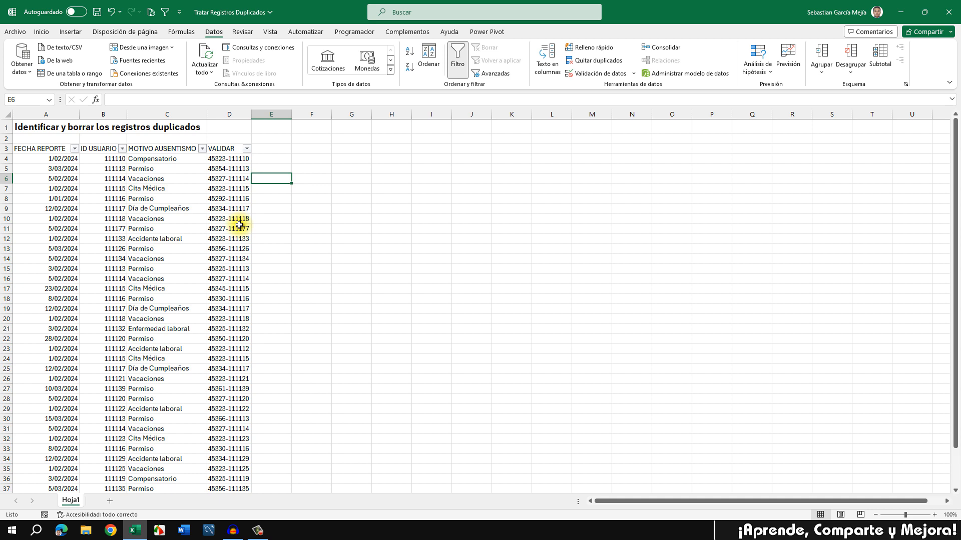
scroll(239, 225, down, 1)
scroll(239, 225, up, 1)
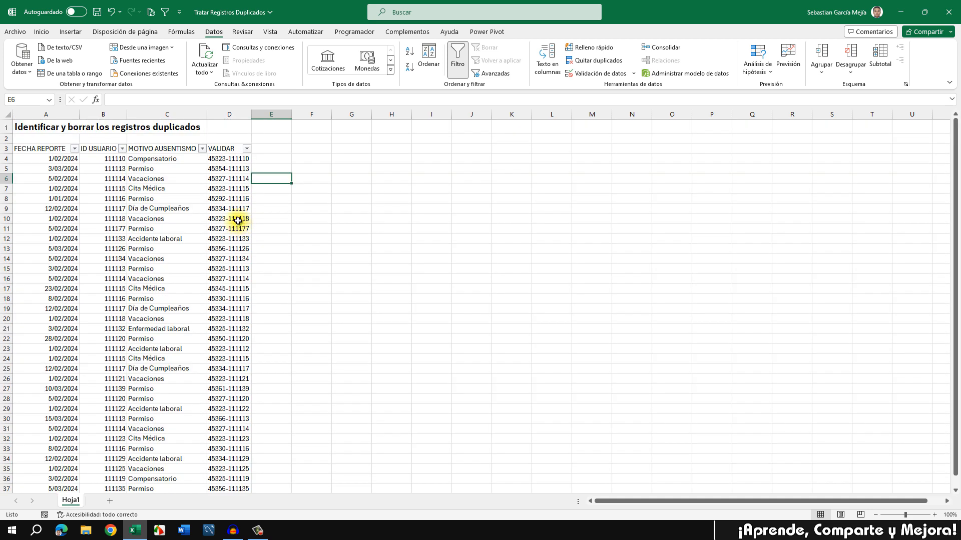
click(42, 32)
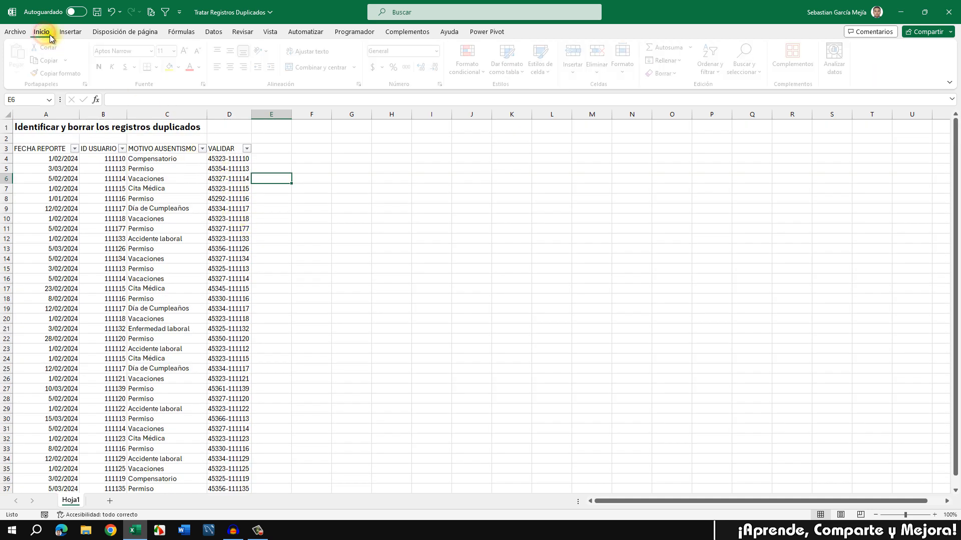
click(238, 160)
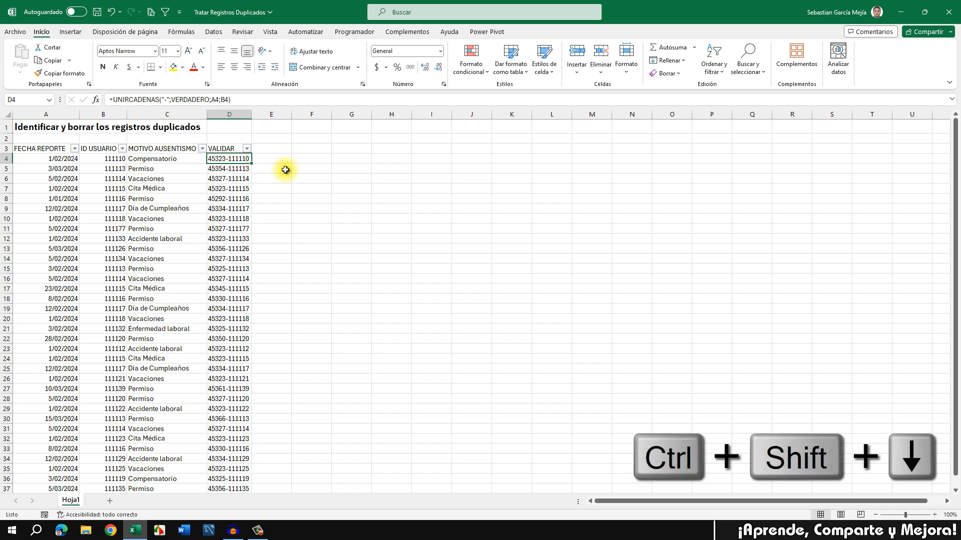
Step: Apply a Valores duplicados rule to D4:D37 with light red fill and dark red text
key(ctrl+shift+Down)
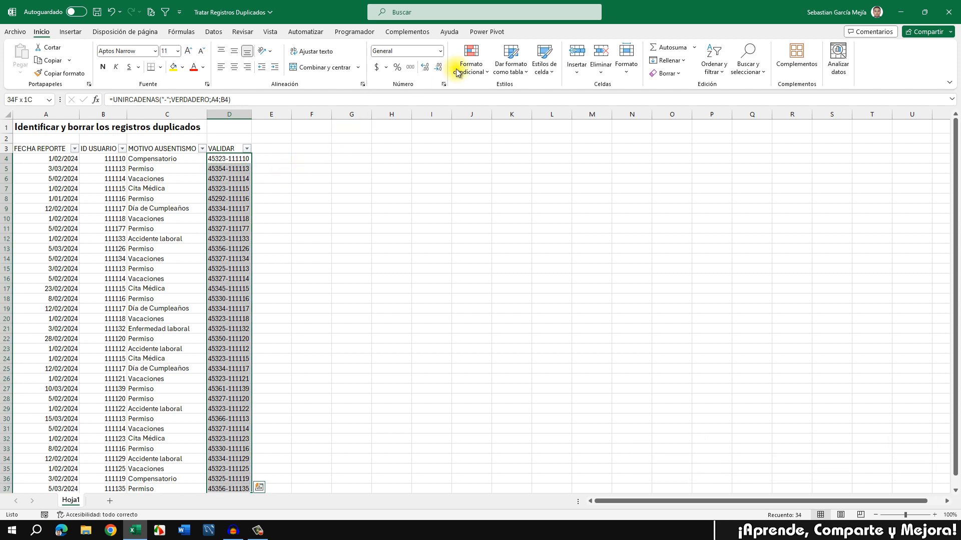
click(473, 74)
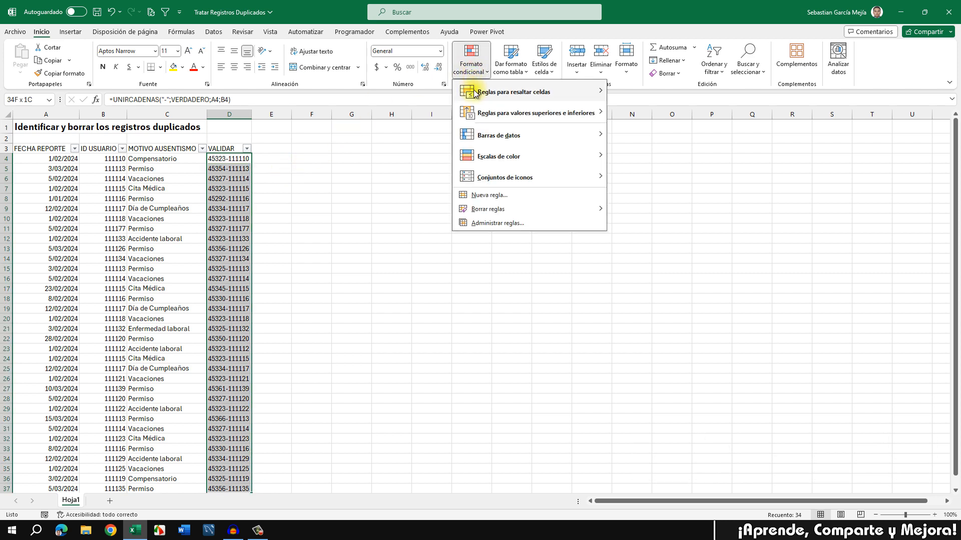
mouse_move(528, 96)
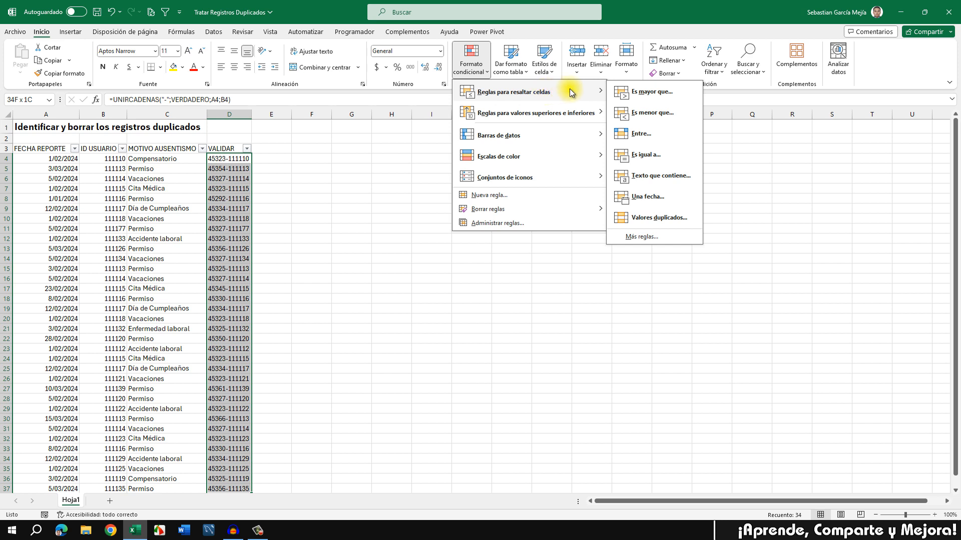
click(668, 220)
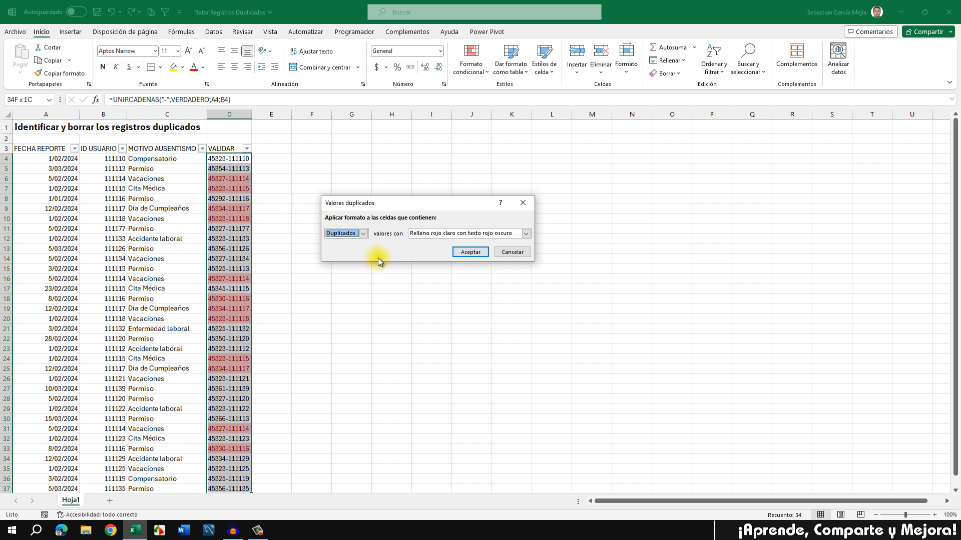
click(470, 253)
click(340, 223)
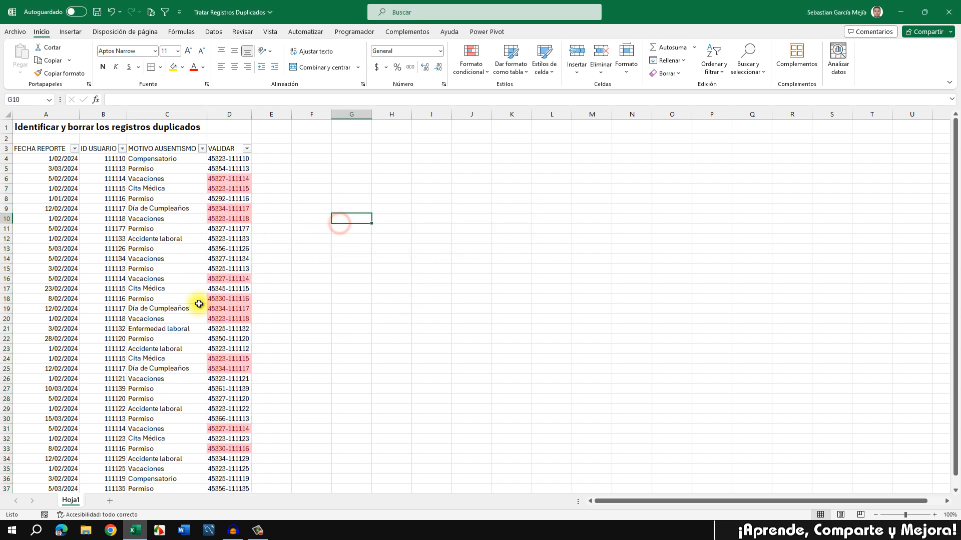
scroll(199, 304, down, 2)
scroll(196, 304, up, 2)
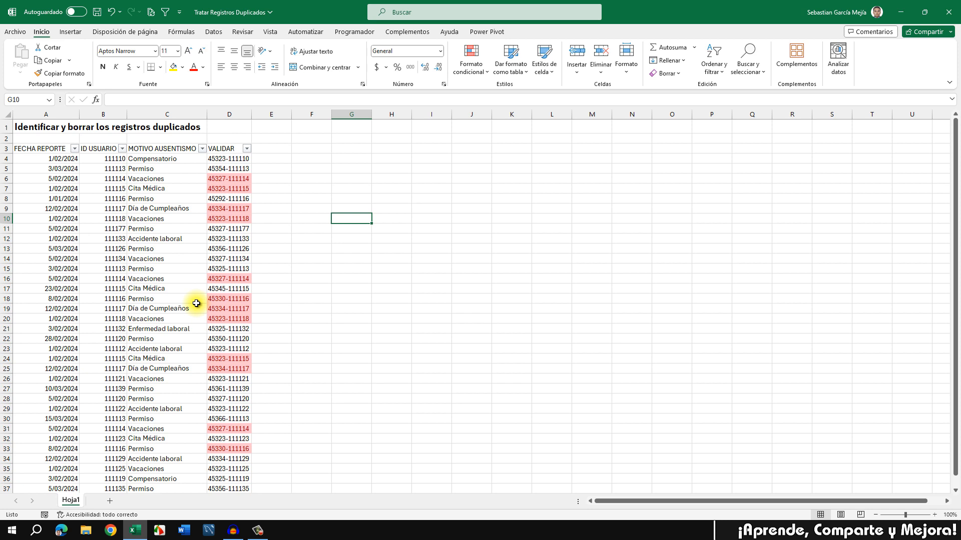
Step: Filter VALIDAR by the pink cell colour, leaving the 12 duplicate rows visible
click(247, 149)
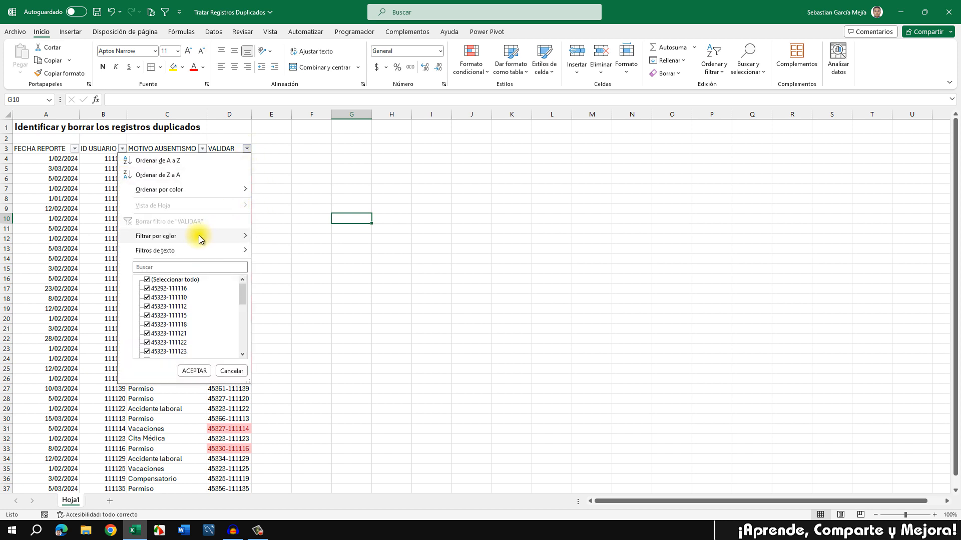
mouse_move(178, 236)
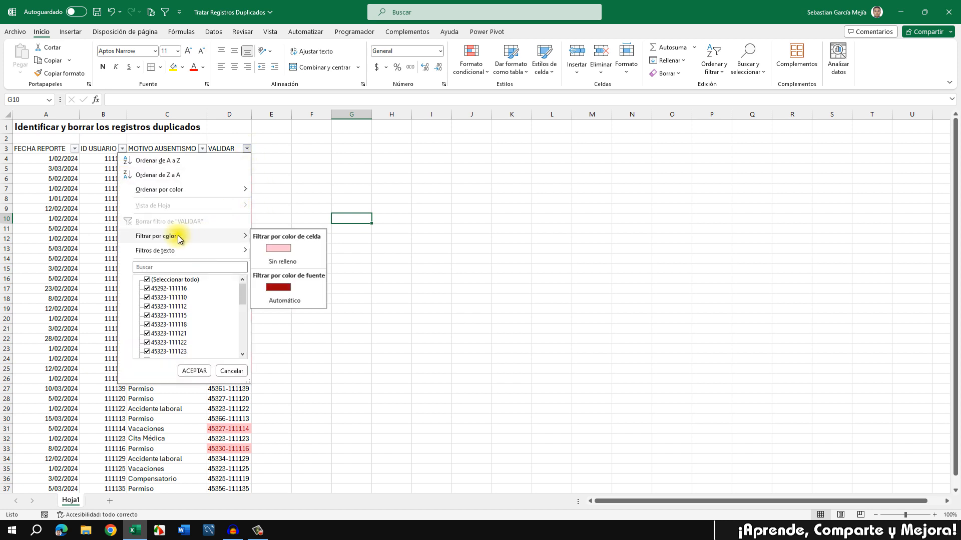
click(286, 249)
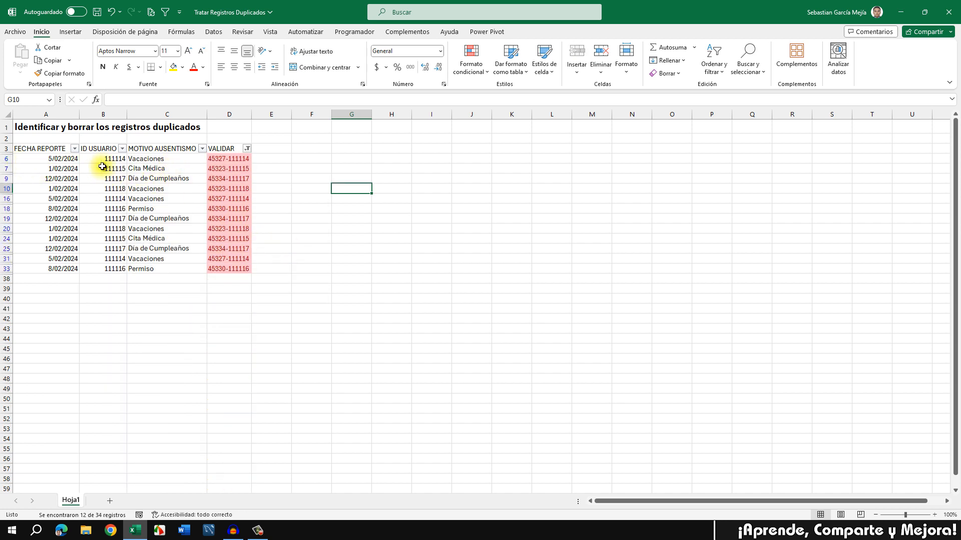
click(5, 159)
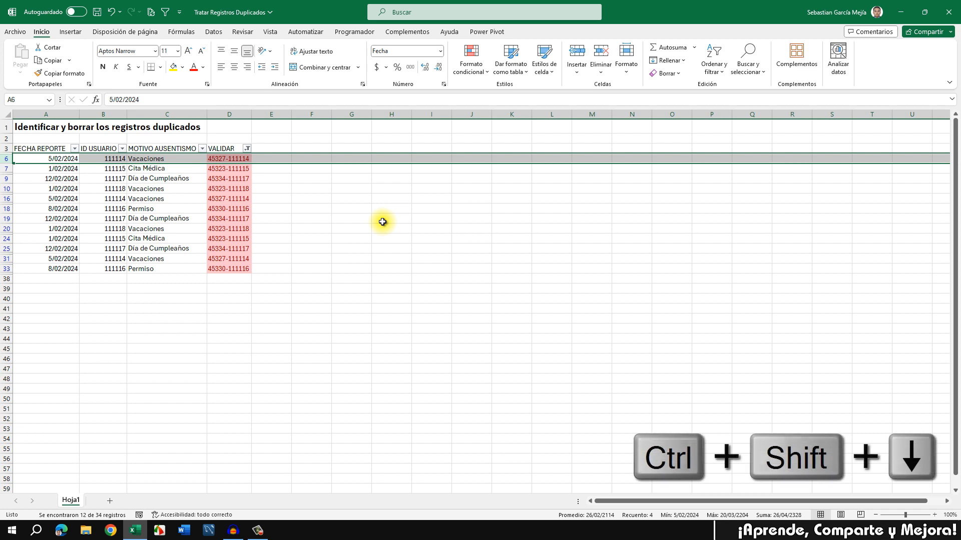
Step: Select only the visible duplicate rows and delete all 12 of them
key(ctrl+shift+Down)
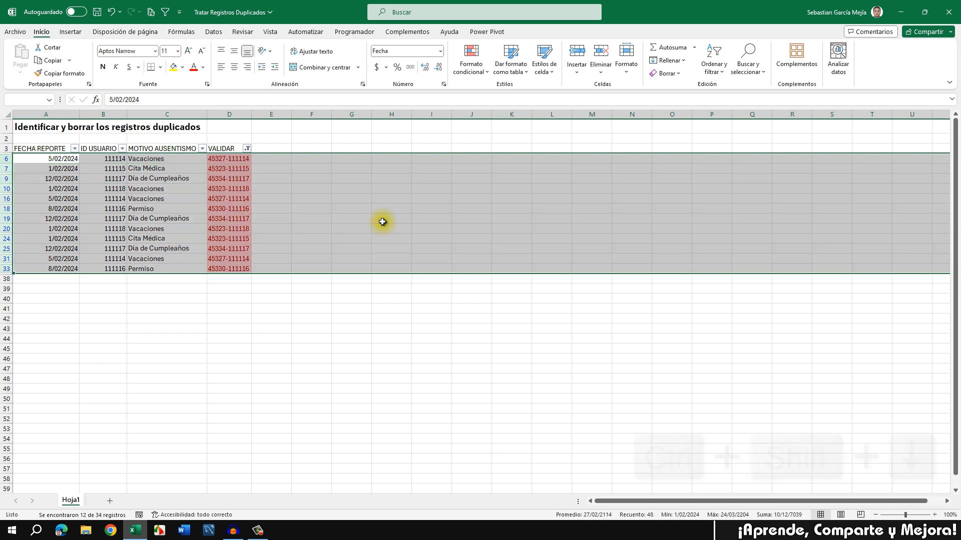
key(alt+comma)
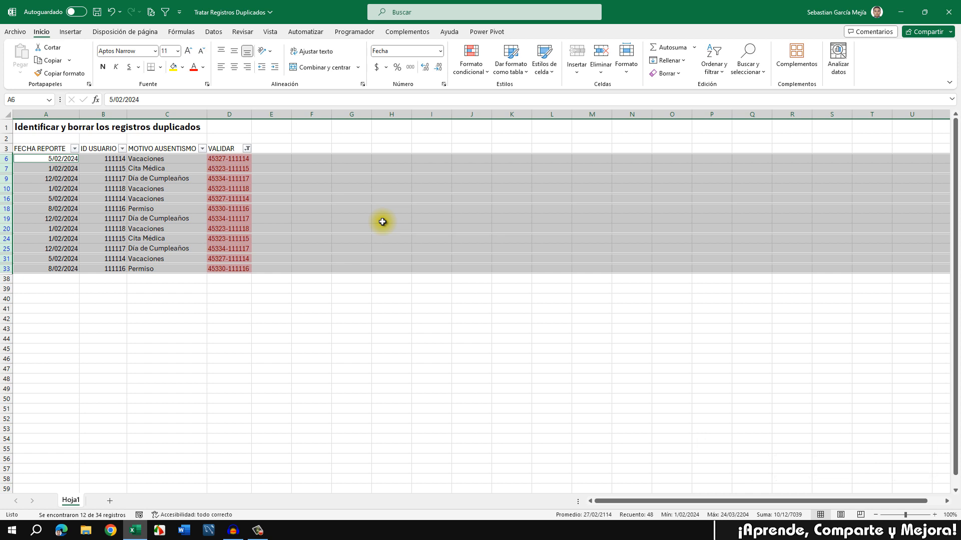
key(ctrl+minus)
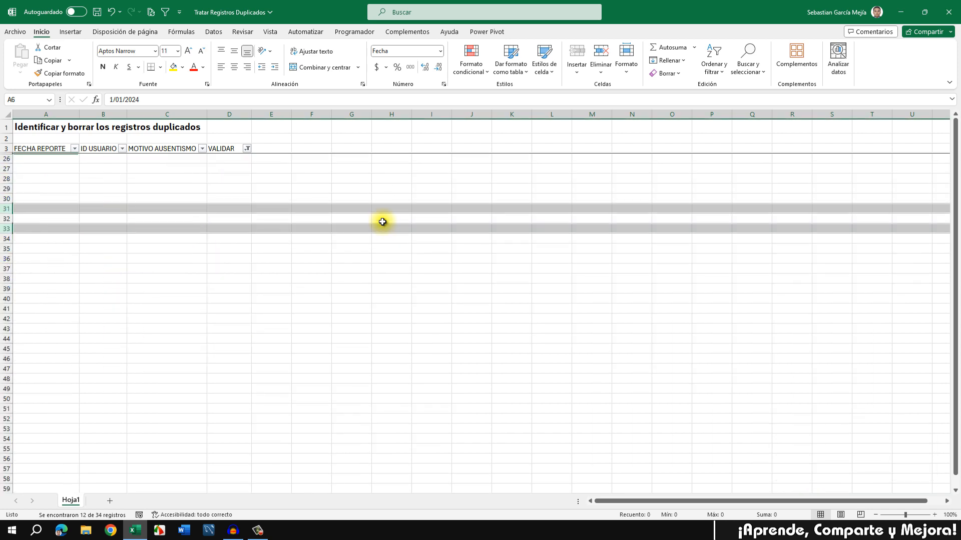
click(261, 188)
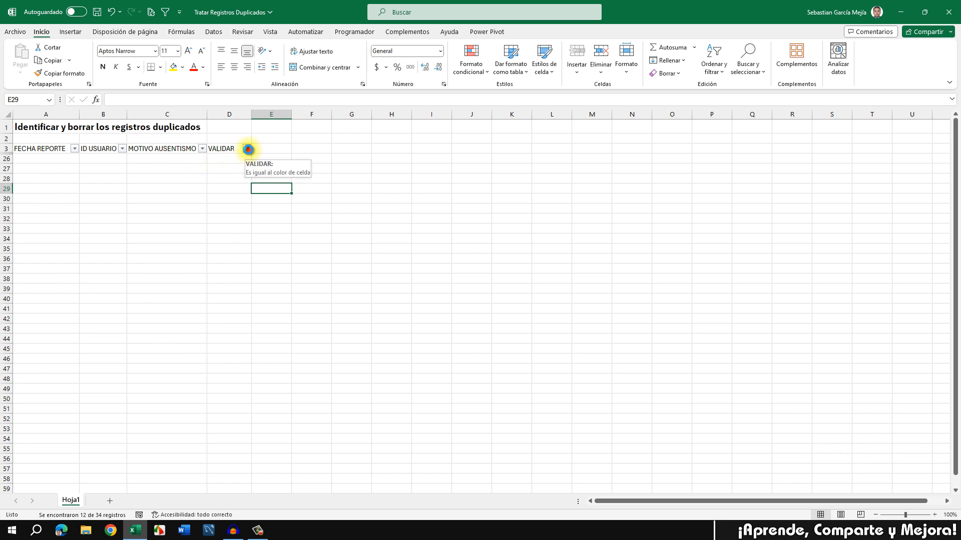
click(248, 149)
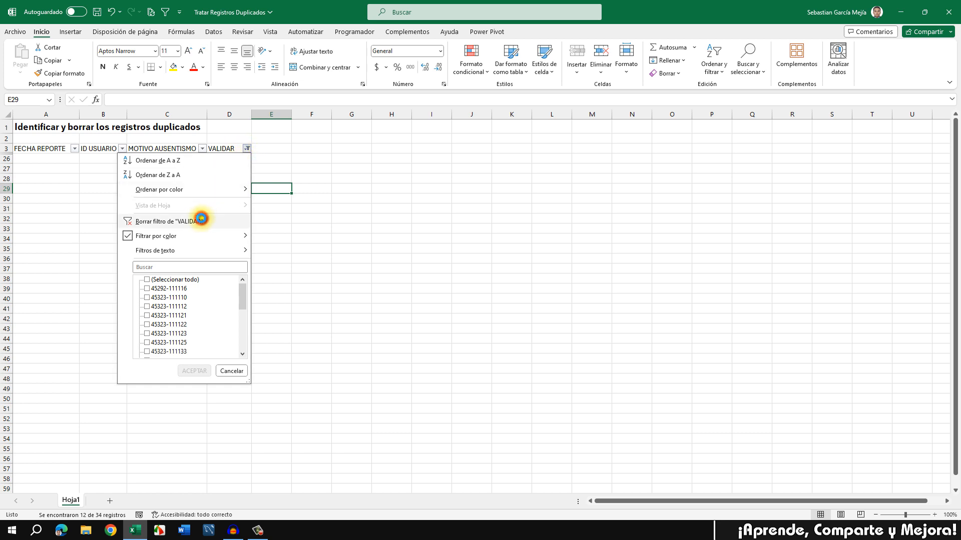
Step: Clear the VALIDAR filter to show the 22 remaining records and select a table cell
click(201, 220)
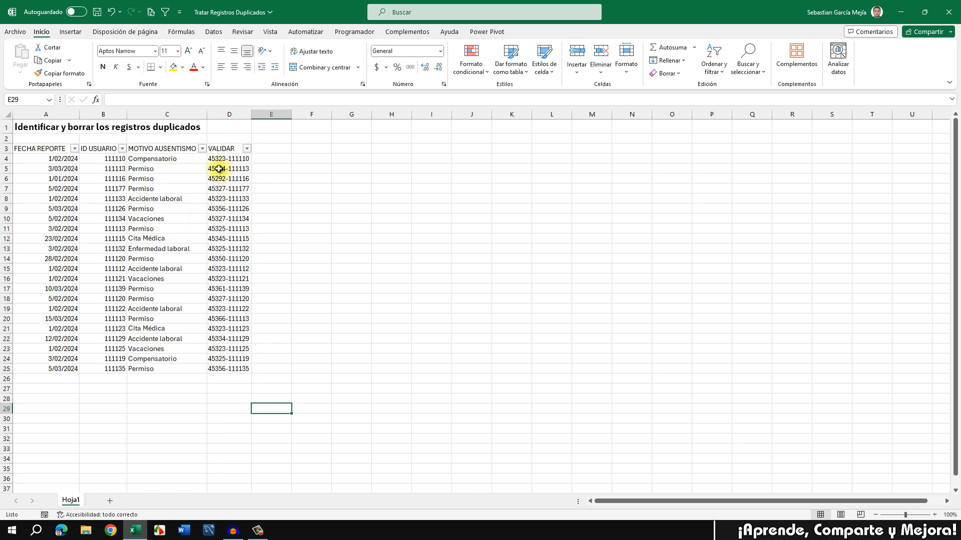
click(221, 209)
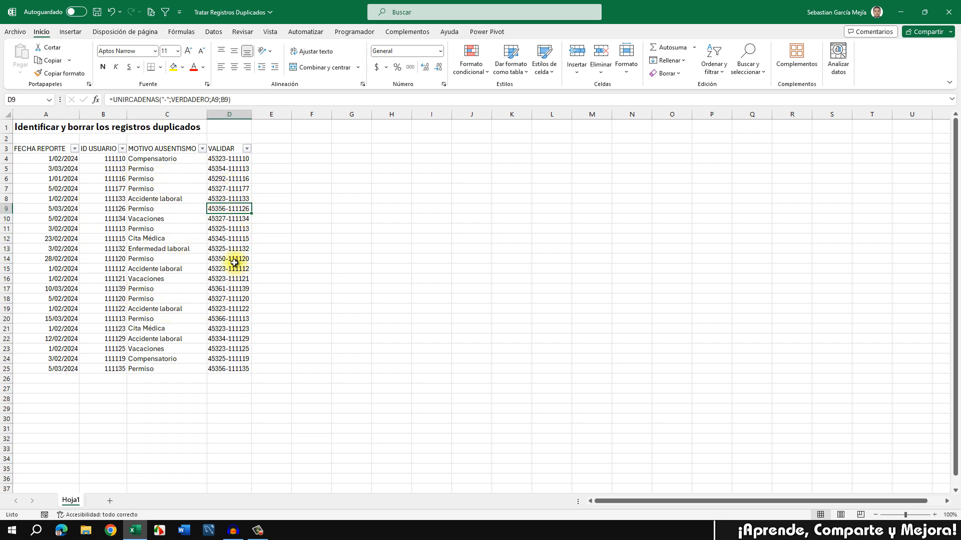
click(192, 200)
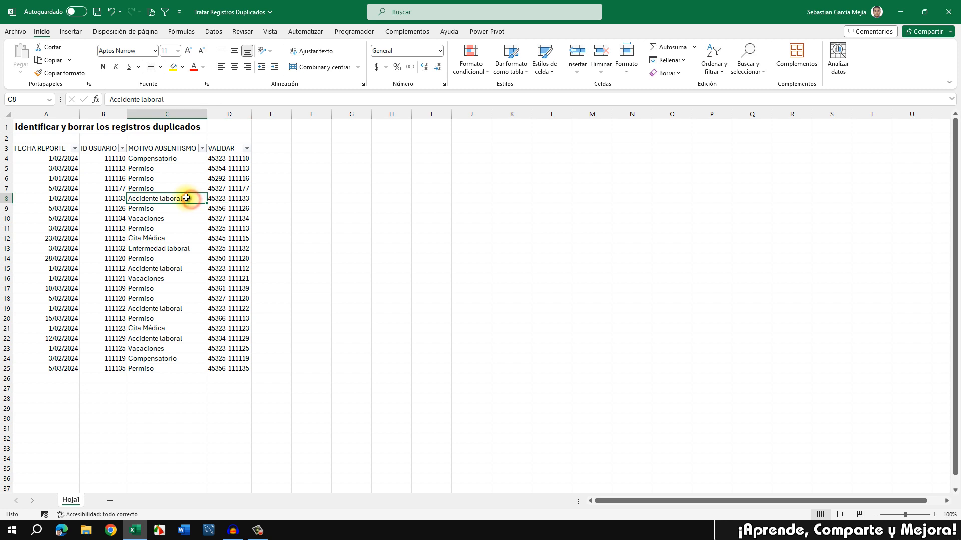
click(70, 32)
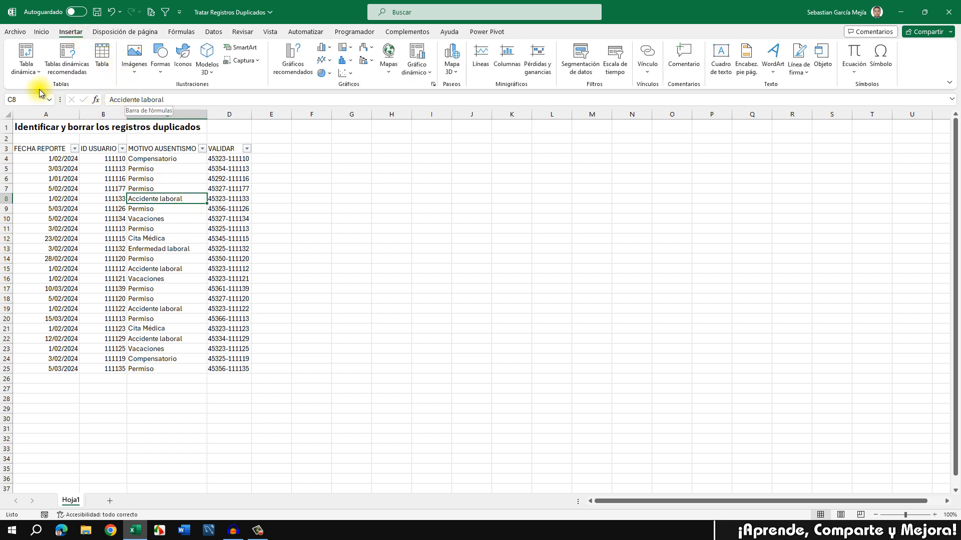
Step: Create pivot table TablaDinámica3 from range A3:D25, placed at G3 on the existing sheet
click(32, 73)
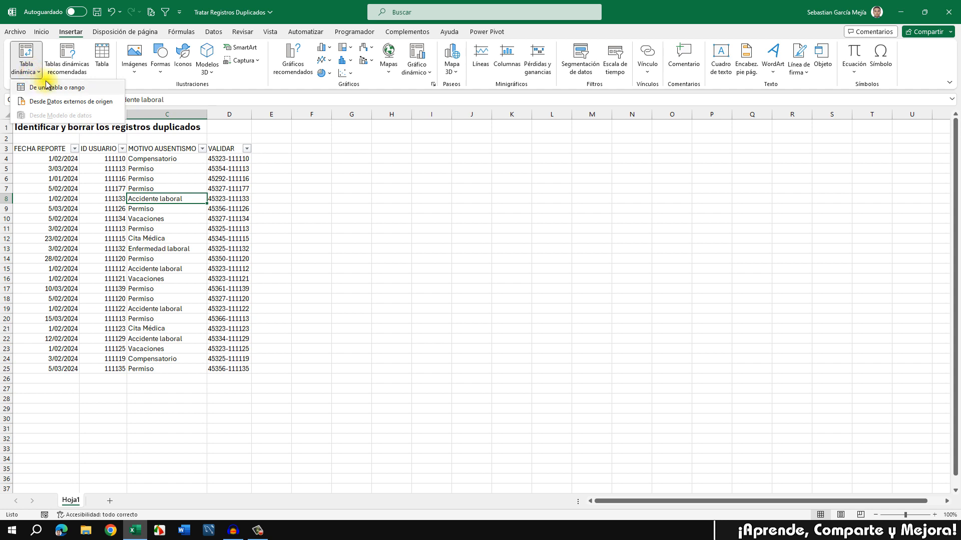
click(85, 88)
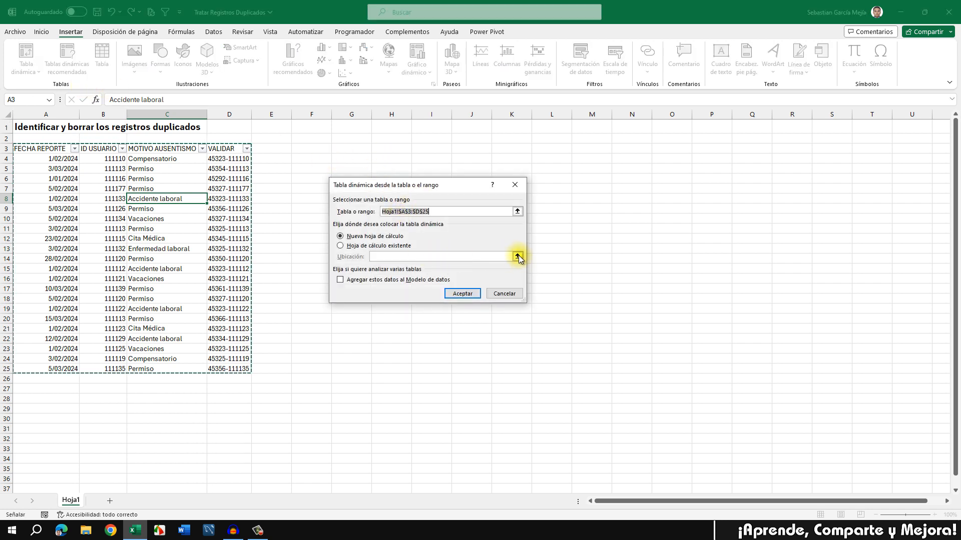
click(375, 245)
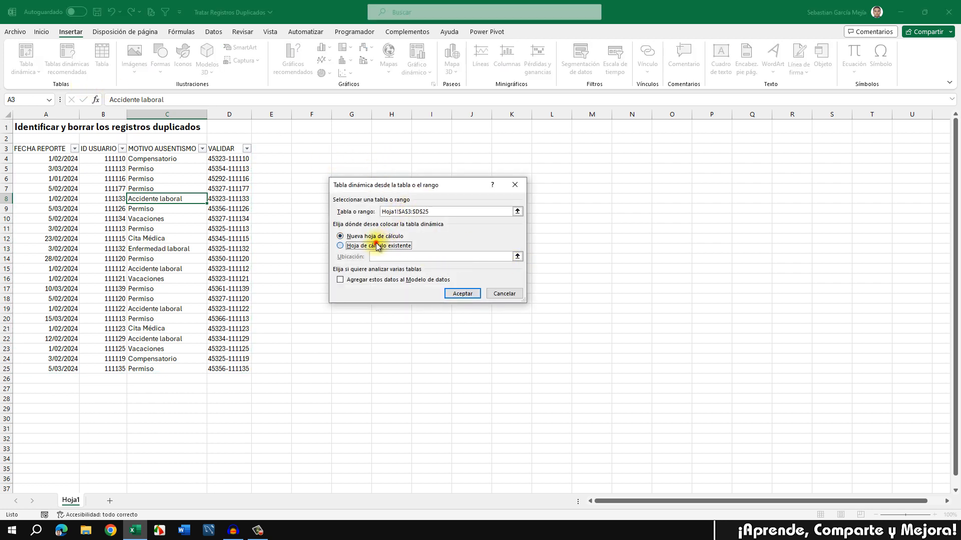
click(517, 256)
click(353, 147)
click(519, 208)
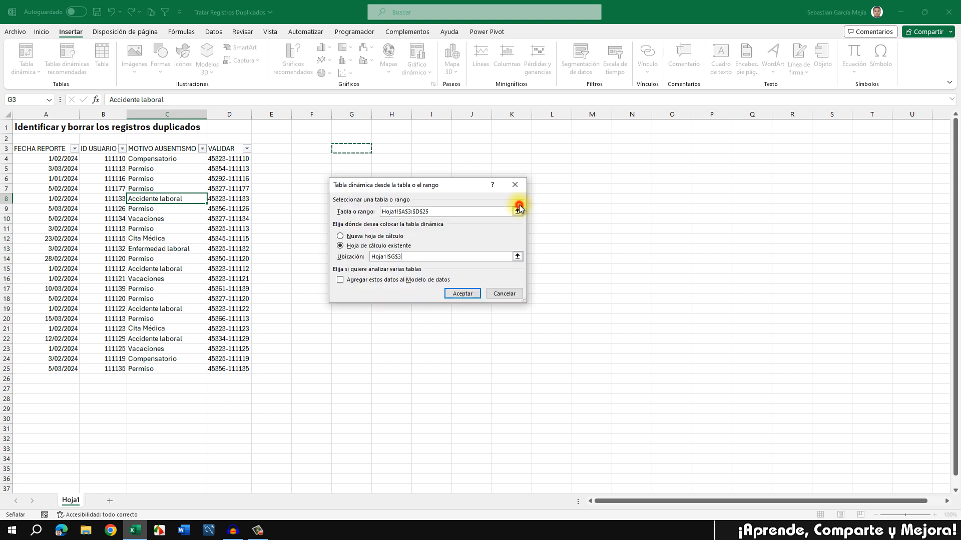
click(459, 294)
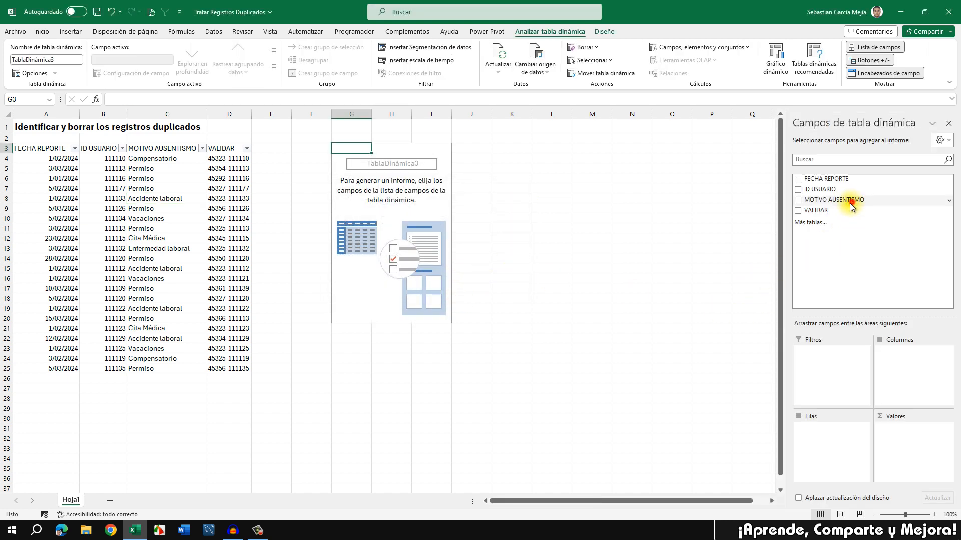
Step: Put MOTIVO AUSENTISMO in rows and count ID USUARIO in values, totalling 22
drag(846, 201, 811, 443)
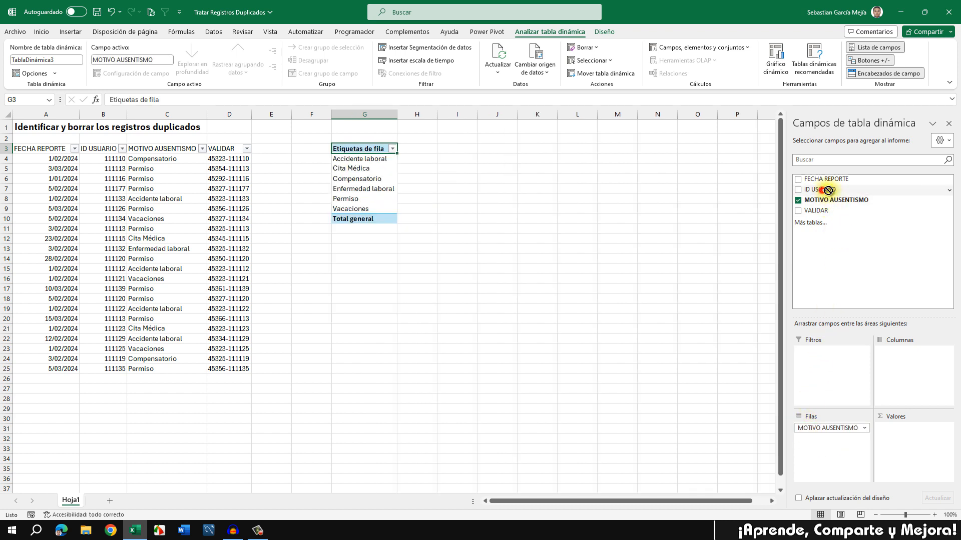
drag(828, 190, 919, 439)
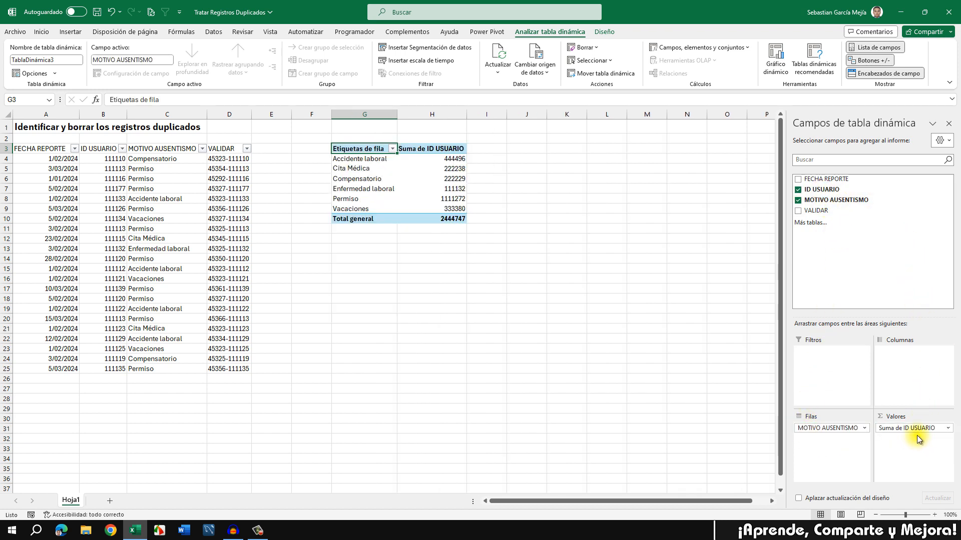
click(926, 430)
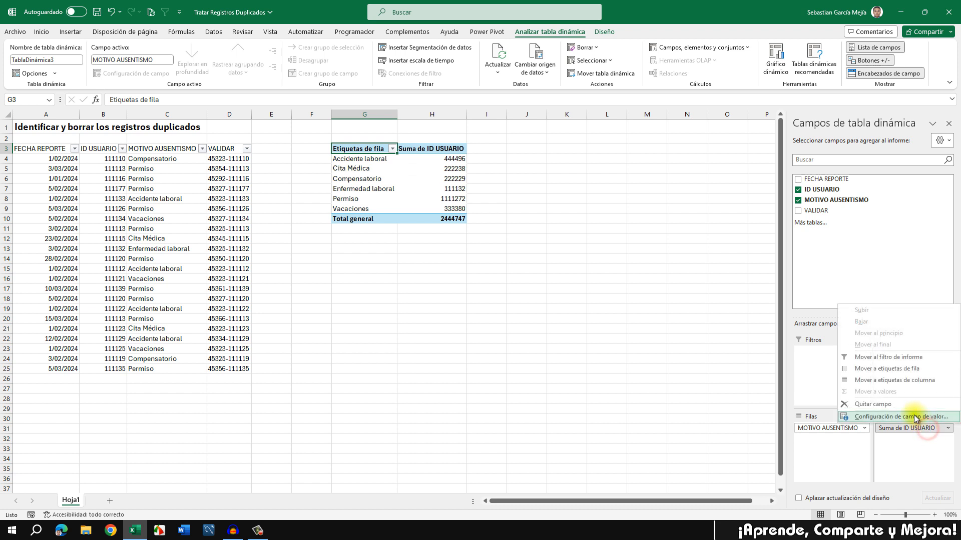
click(895, 416)
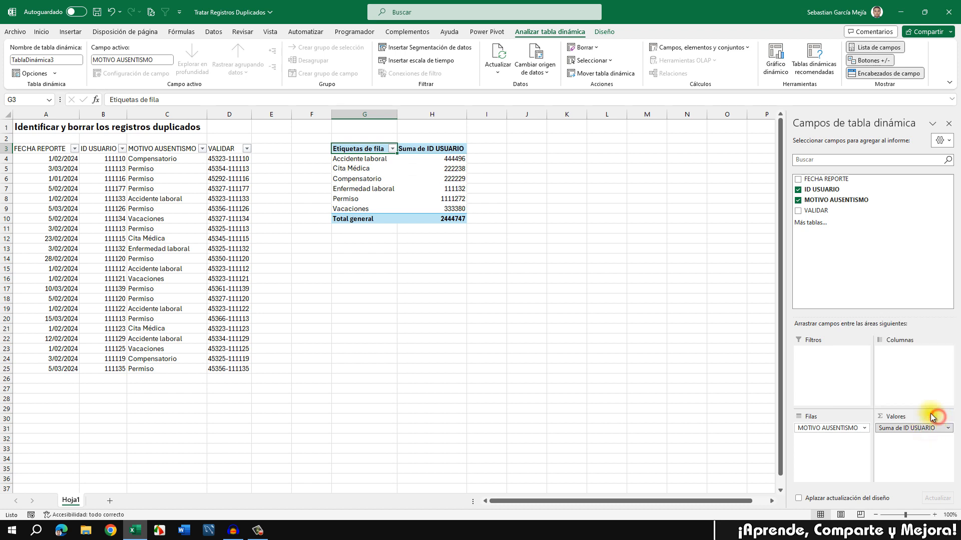
click(361, 241)
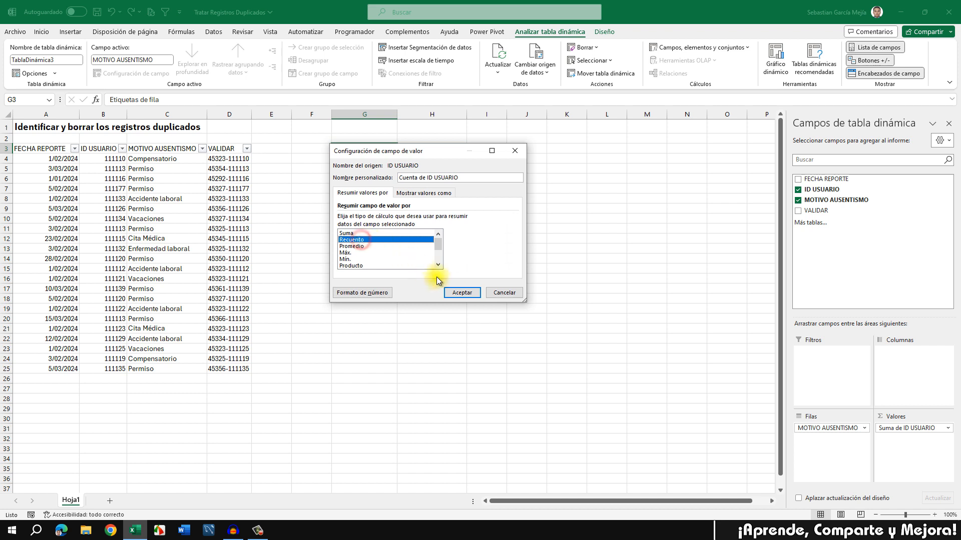
click(462, 293)
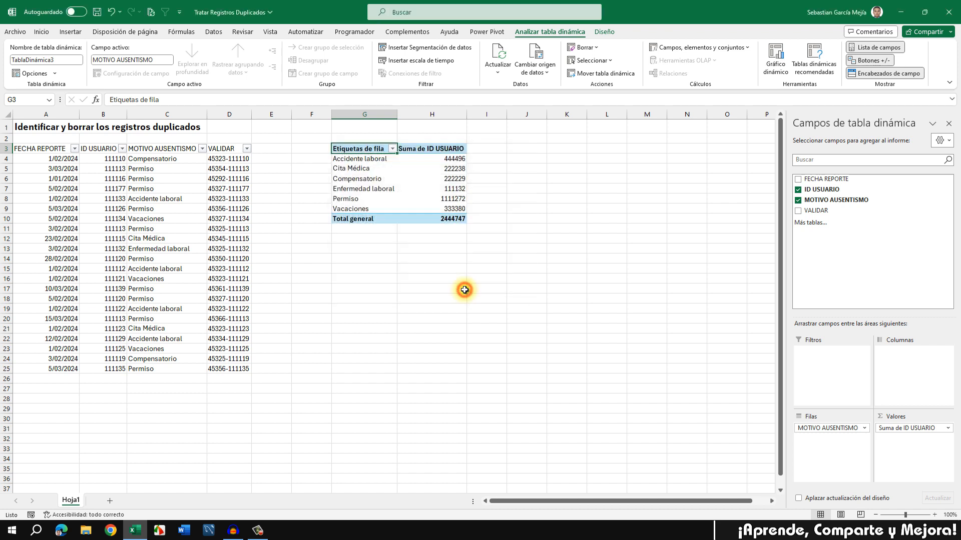
Step: Sort the pivot counts largest to smallest so Permiso (10) tops the list
right_click(439, 160)
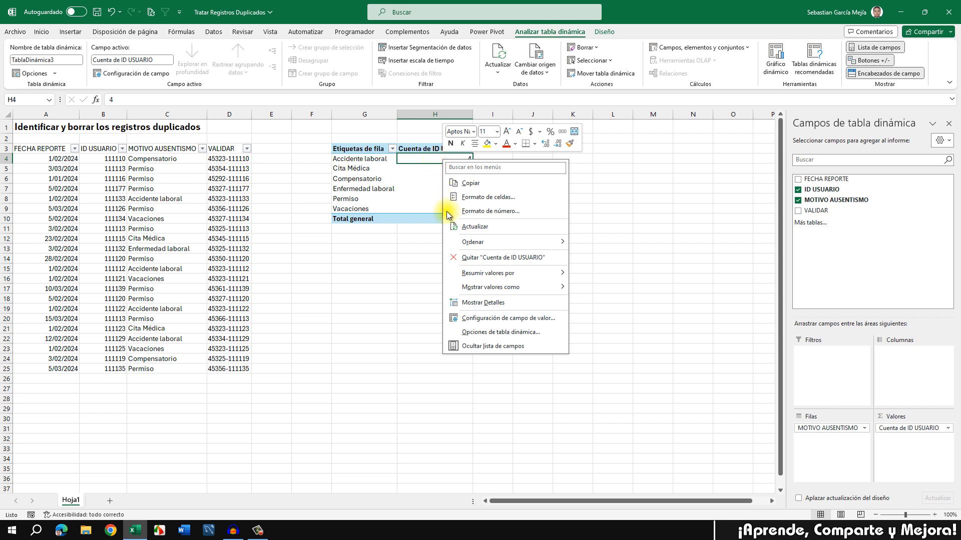
mouse_move(477, 244)
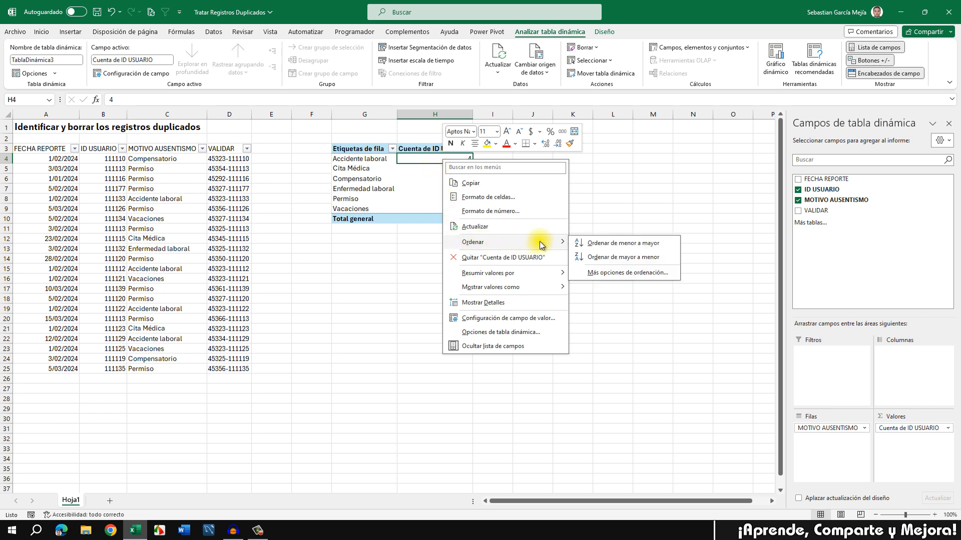
click(649, 258)
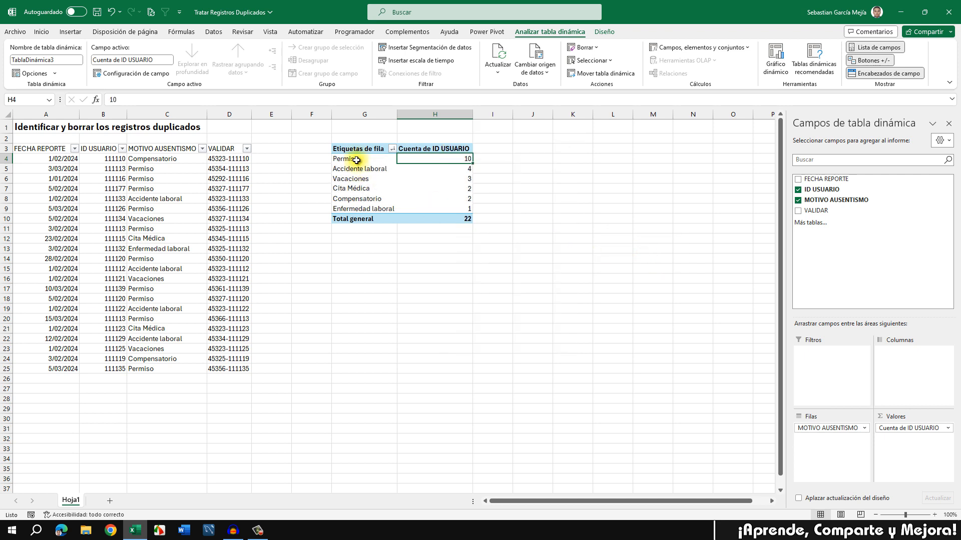
click(502, 194)
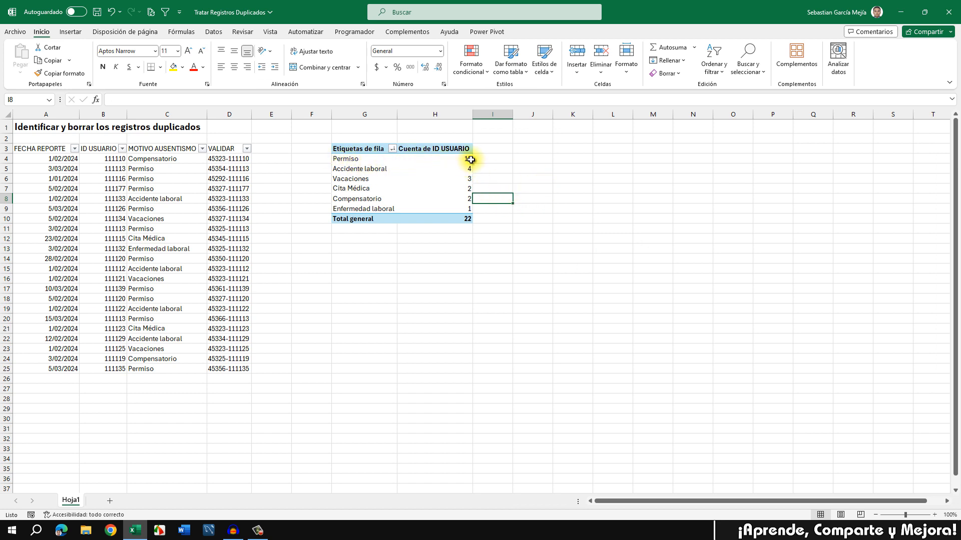
Step: Insert a Columnas agrupadas pivot chart of the absence-reason counts from Gráficos recomendados
click(470, 269)
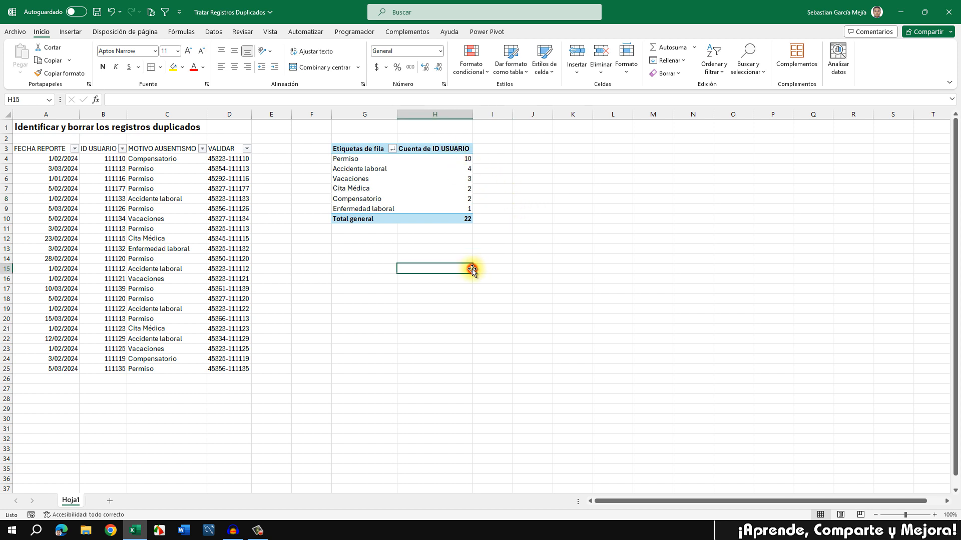
key(Down)
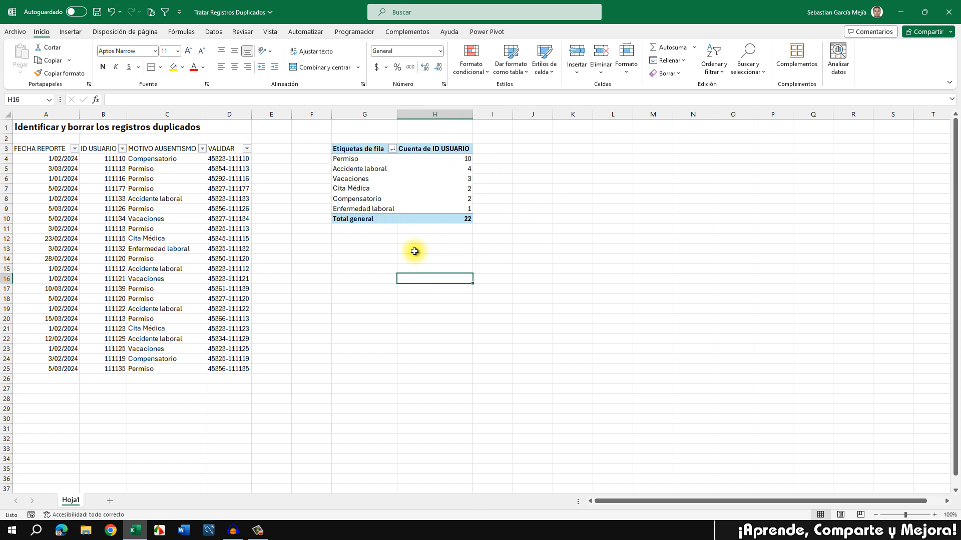
click(422, 195)
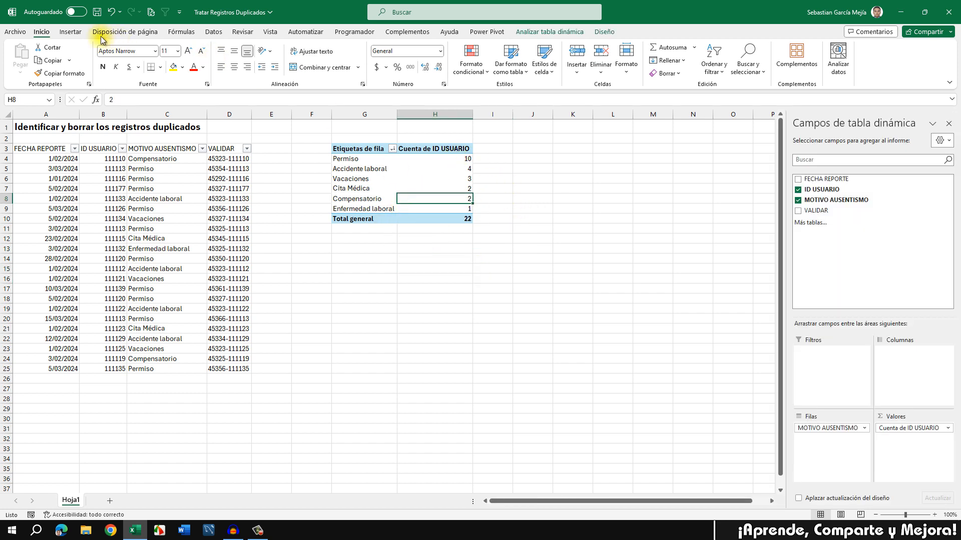
click(75, 33)
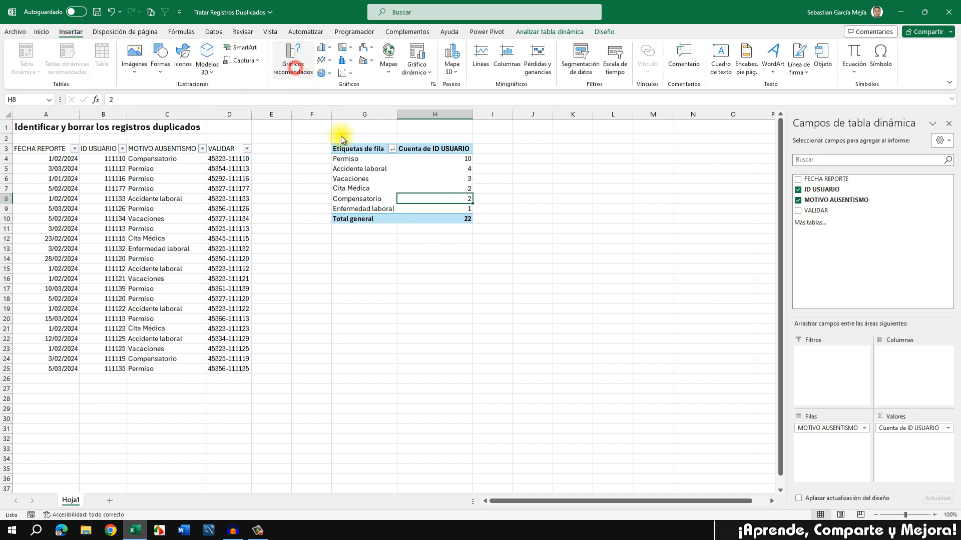
click(294, 67)
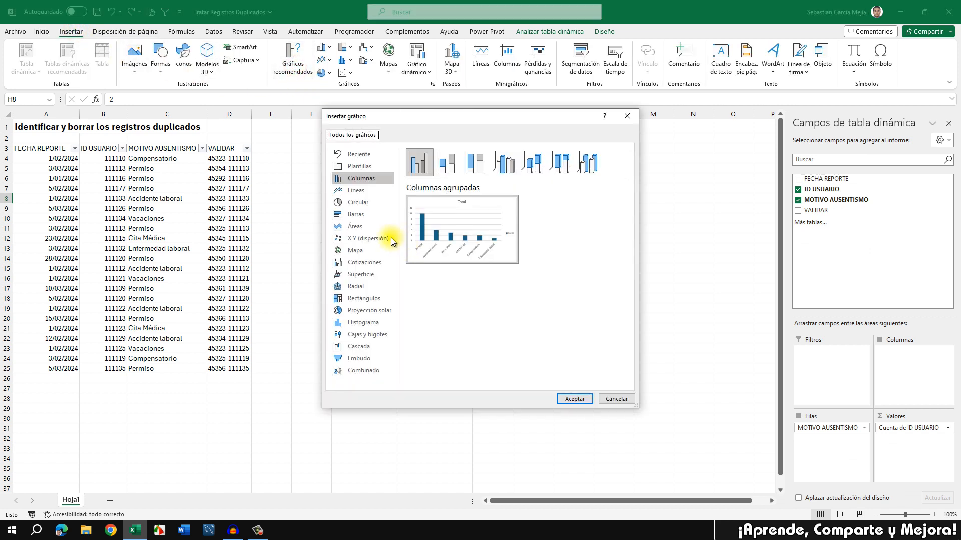
click(376, 216)
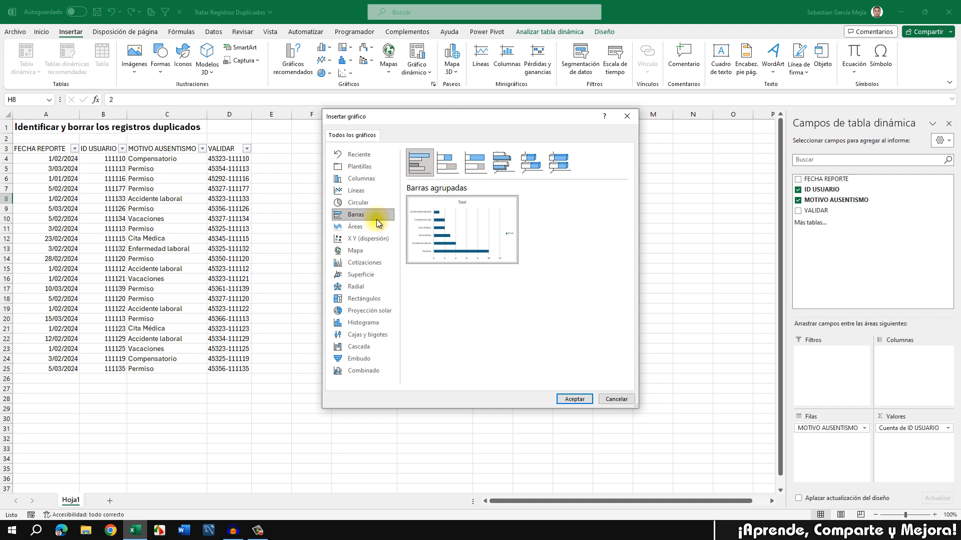
mouse_move(467, 216)
click(365, 179)
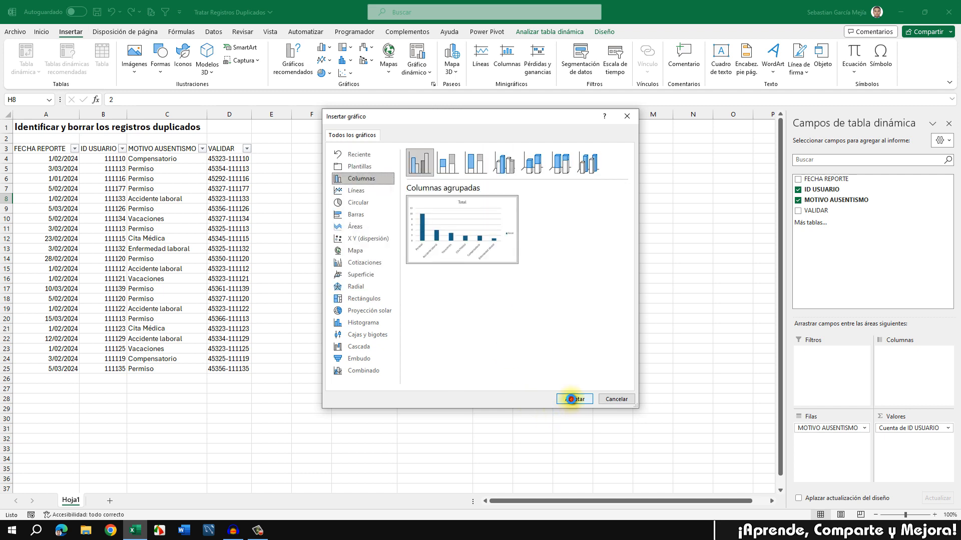
click(571, 399)
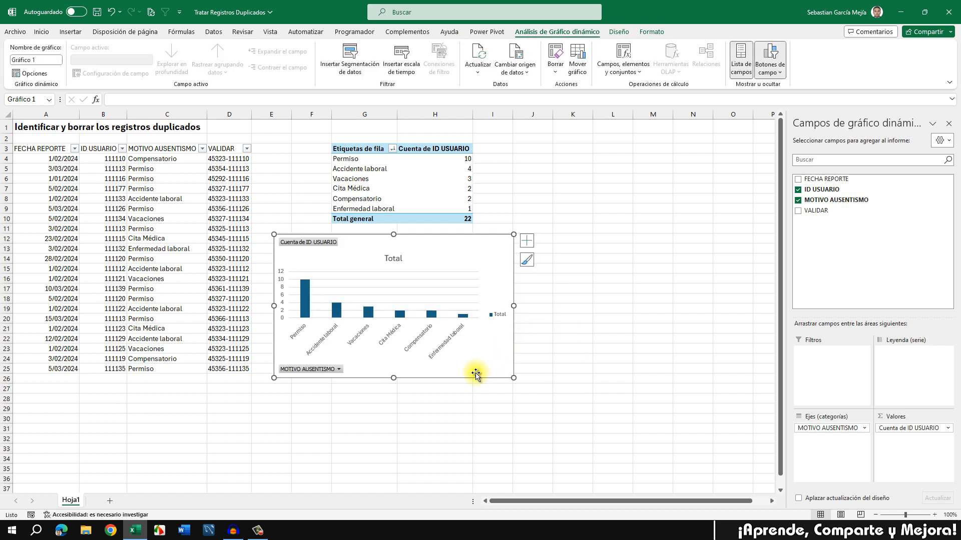
Step: Move the chart beside the pivot table in columns G–K and enlarge it
drag(476, 374, 538, 281)
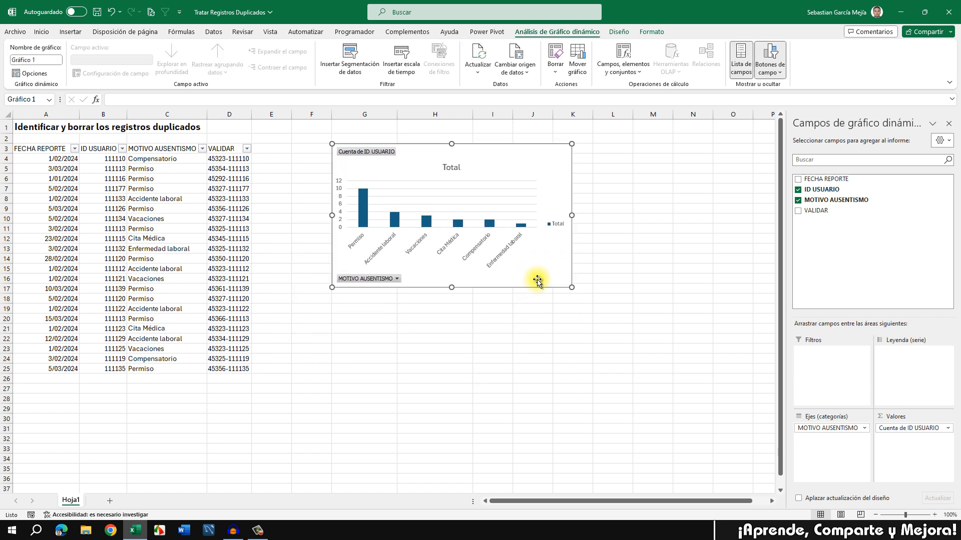
drag(572, 215, 713, 215)
drag(522, 287, 519, 375)
Step: Hide the pivot field buttons on the chart, leaving the Total legend selected
right_click(395, 368)
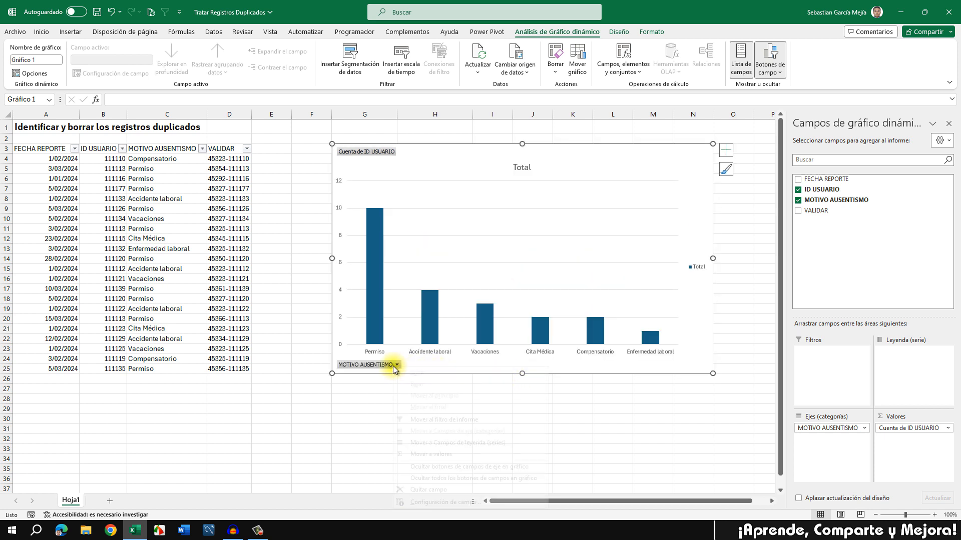
click(438, 479)
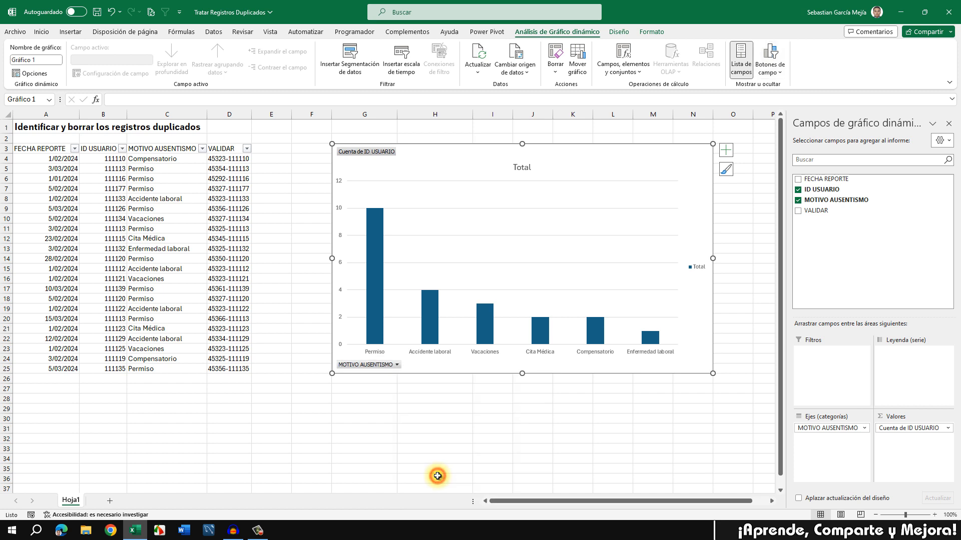
click(703, 267)
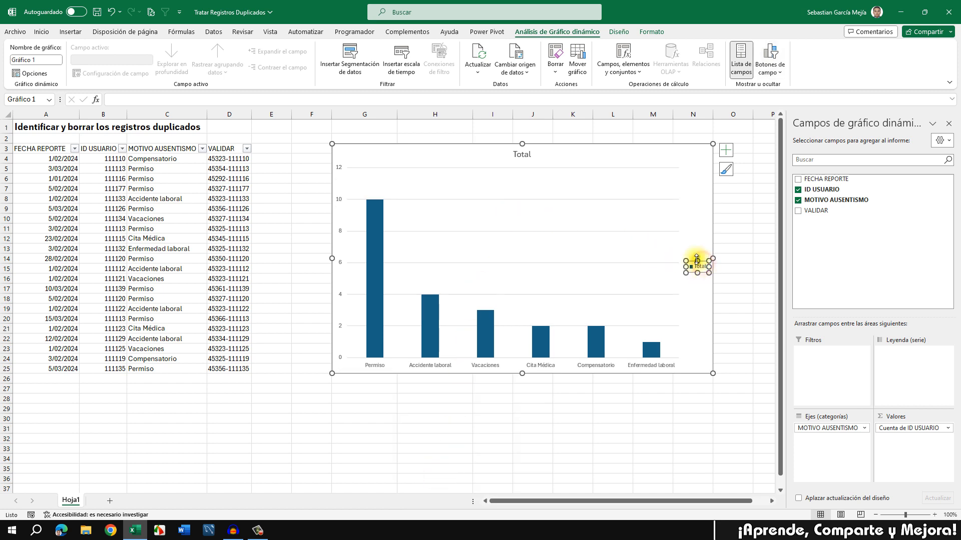
Step: Delete the Total legend and retitle the chart 'Motivos de Ausentismo' at its top-left
key(Delete)
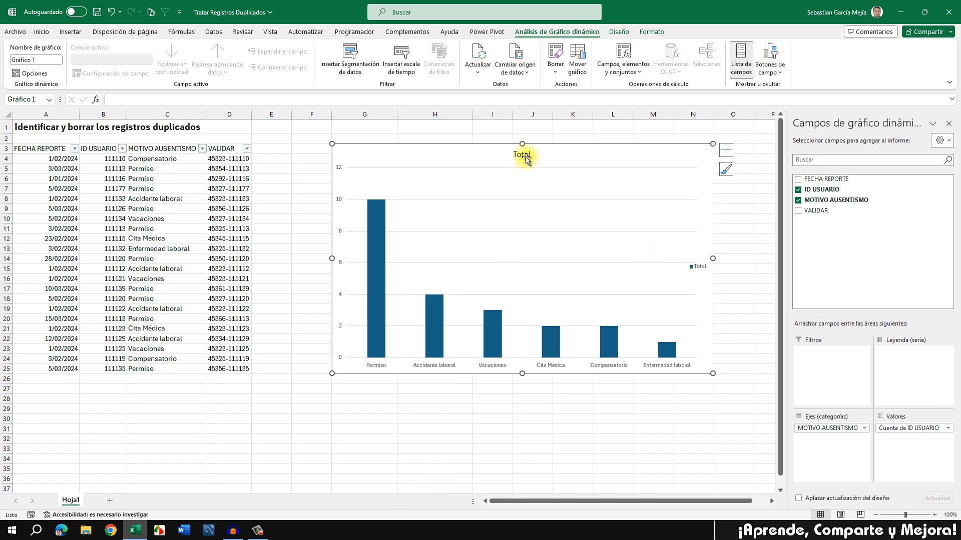
click(526, 152)
drag(531, 154, 496, 154)
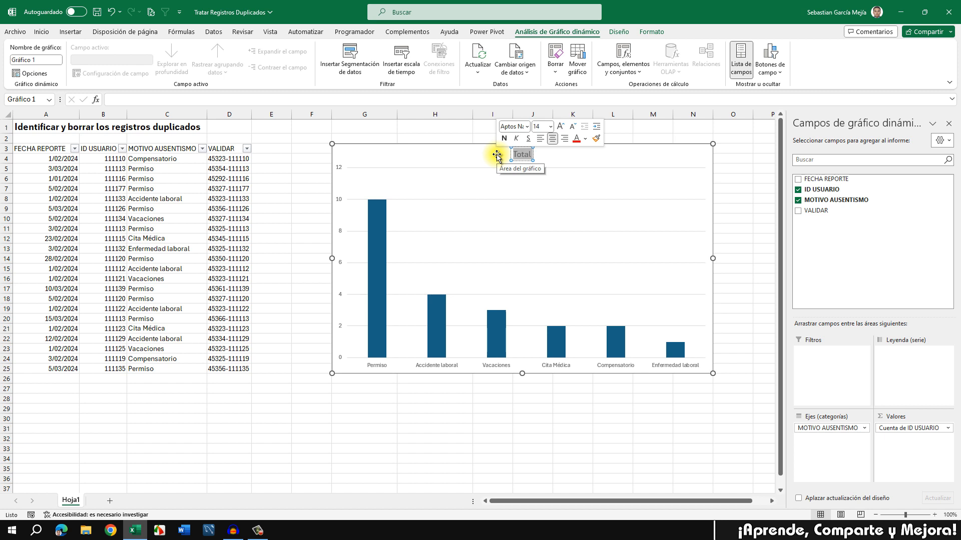
text(mMotiv)
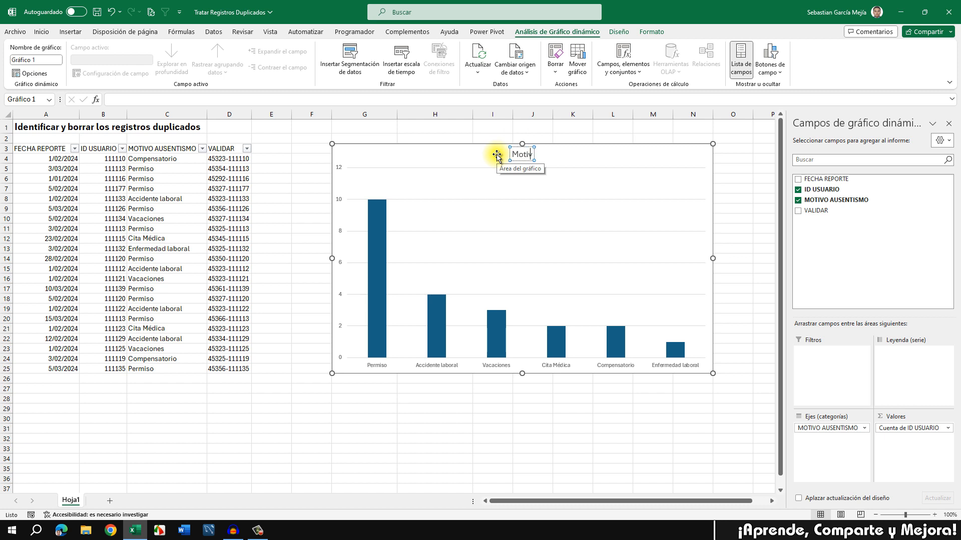
text(os de Ausentismo)
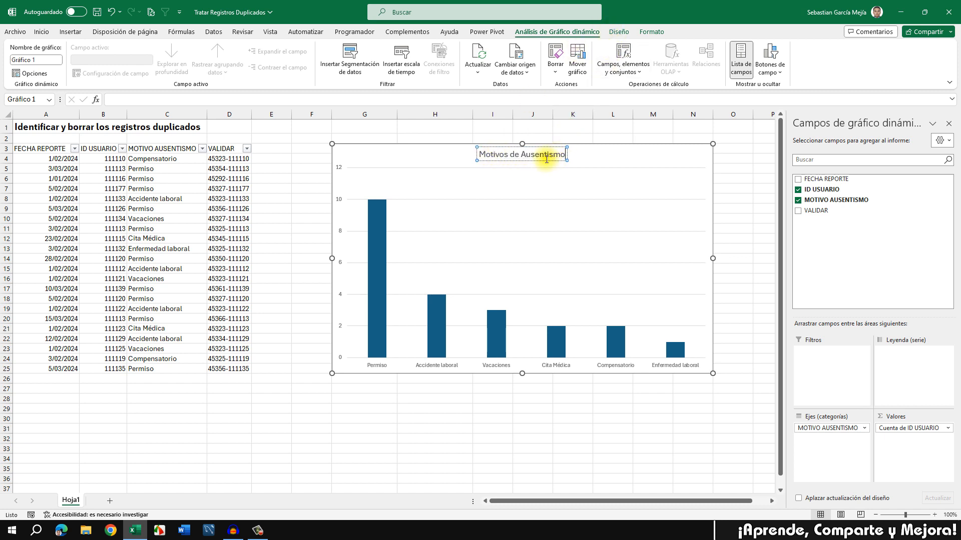
drag(542, 160, 399, 158)
click(42, 32)
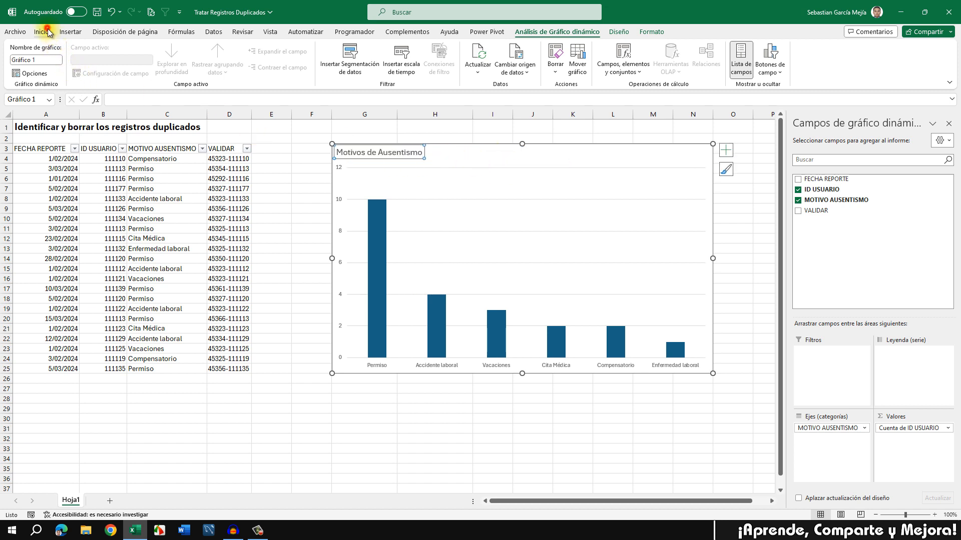
Step: Make the chart title 18 pt and bold
click(188, 50)
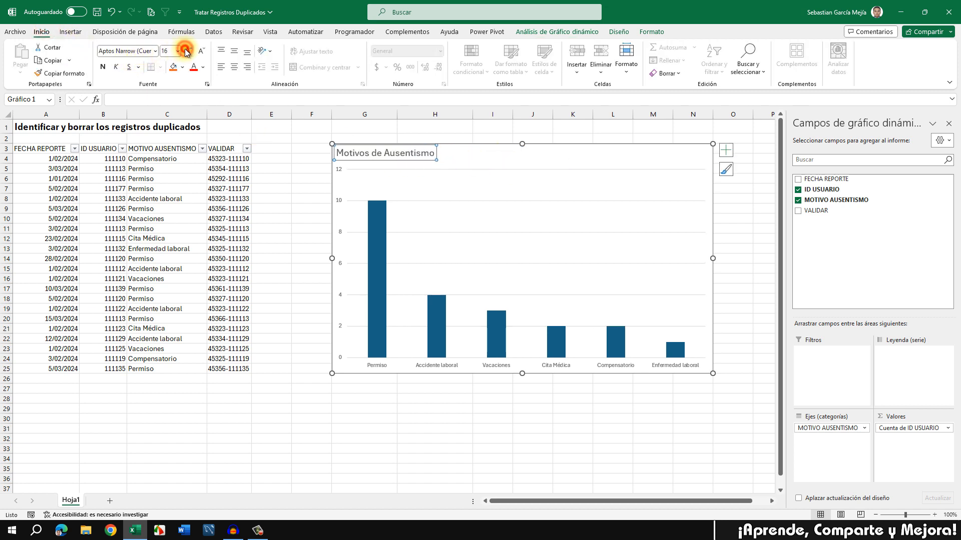
click(188, 51)
click(102, 67)
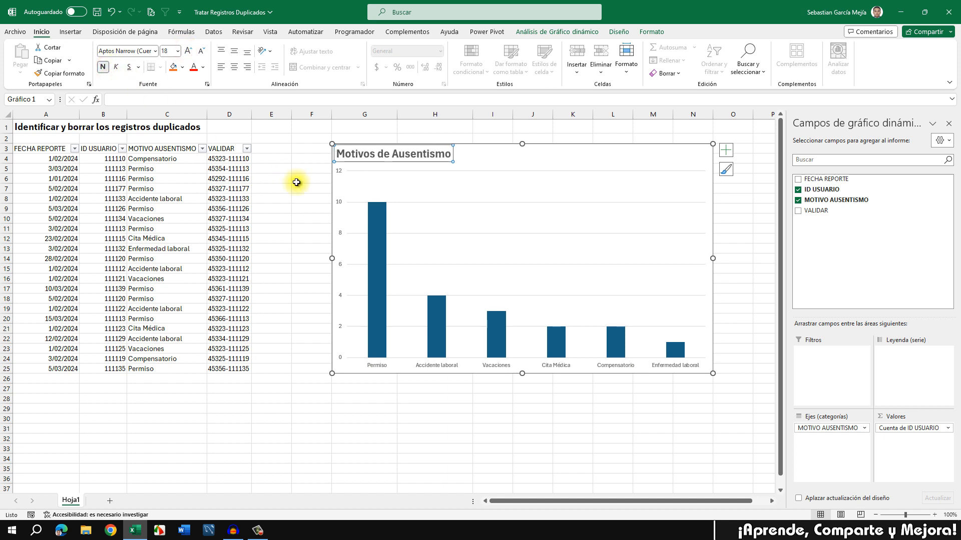
Step: Delete the value axis and gridlines, and enlarge the category labels to size 10
click(340, 202)
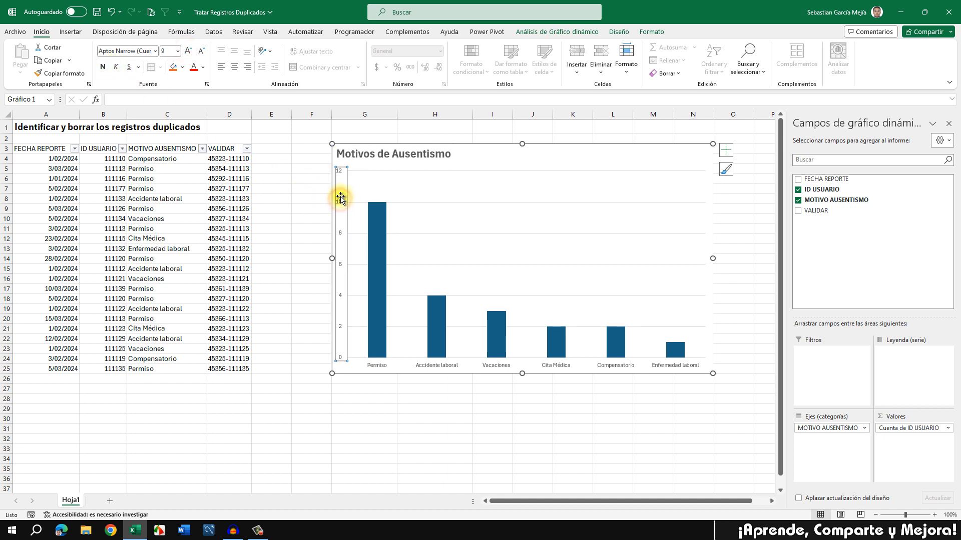
key(Delete)
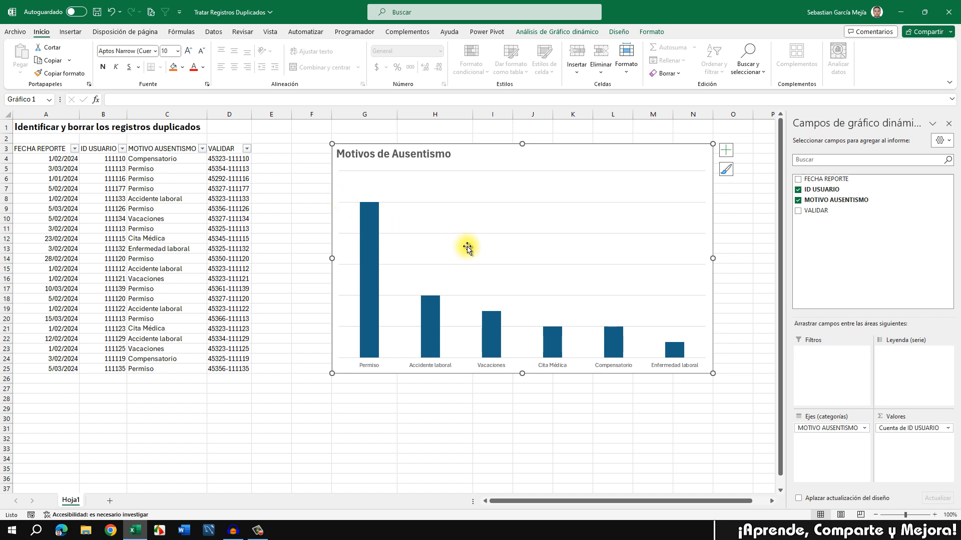
click(505, 233)
key(Delete)
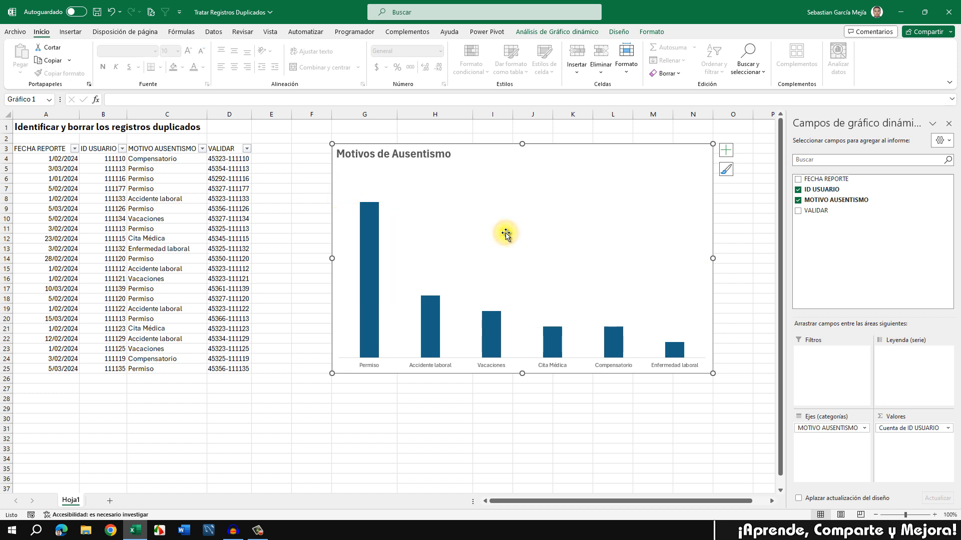
click(434, 367)
click(188, 52)
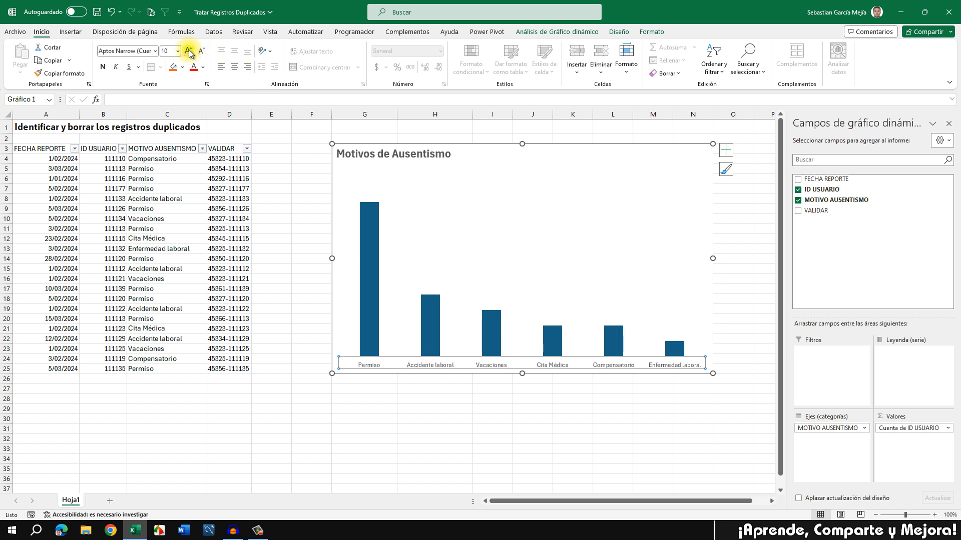
Step: Set the data series gap width to 50% to widen the bars
right_click(365, 282)
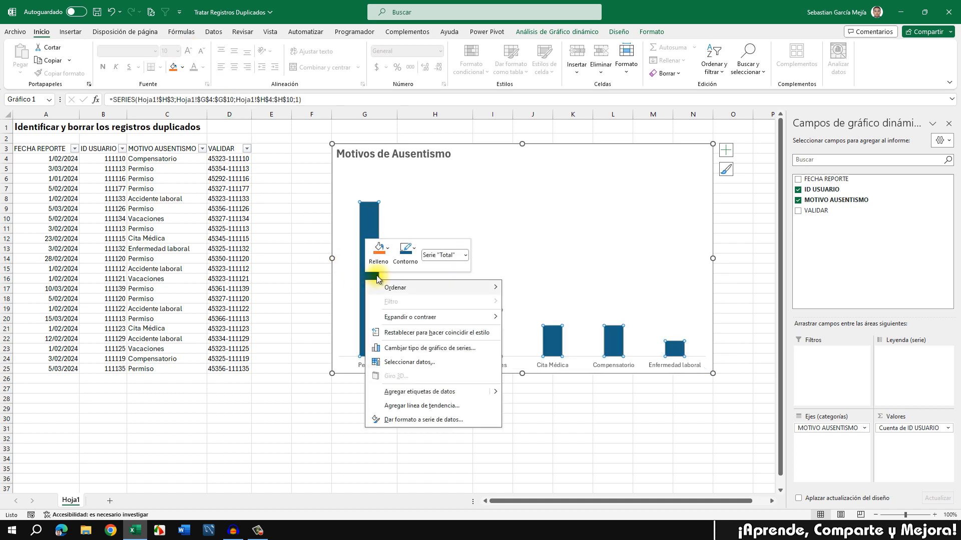
click(418, 420)
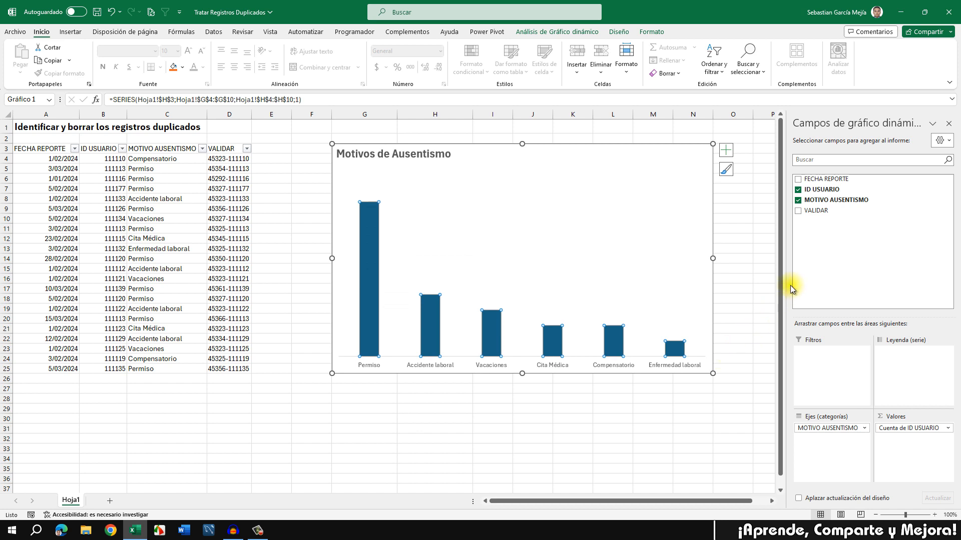
click(896, 244)
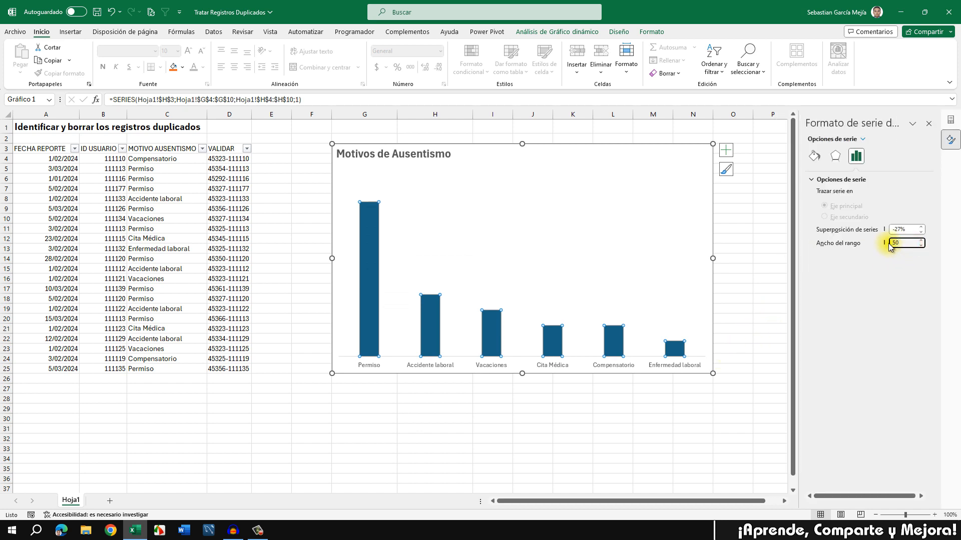
key(Return)
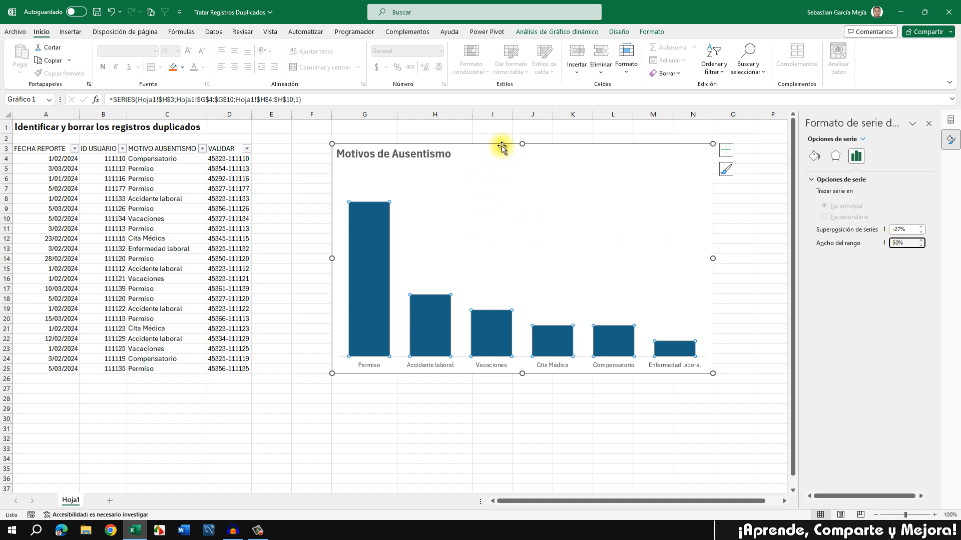
Step: Add bold data labels at size 10.5 showing each count above the bars
click(726, 150)
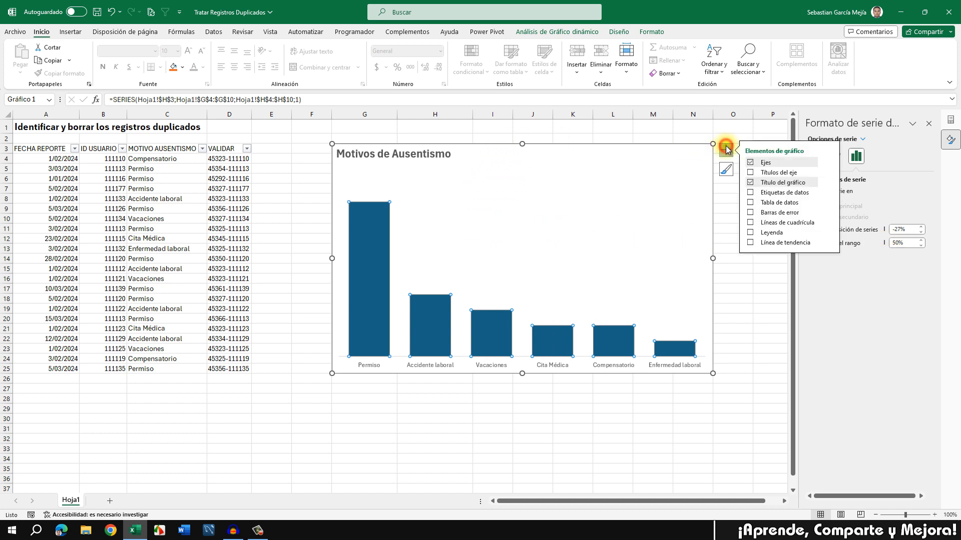
click(750, 193)
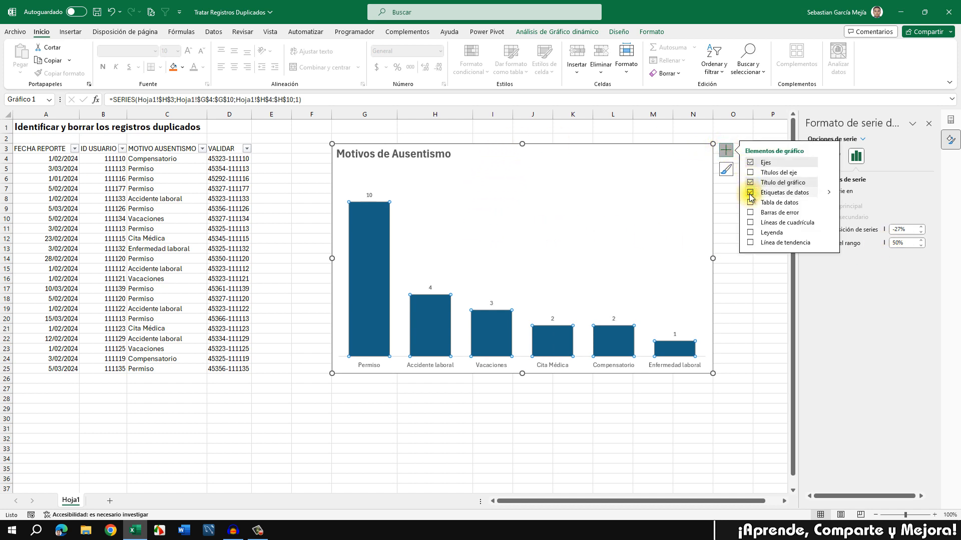
click(369, 195)
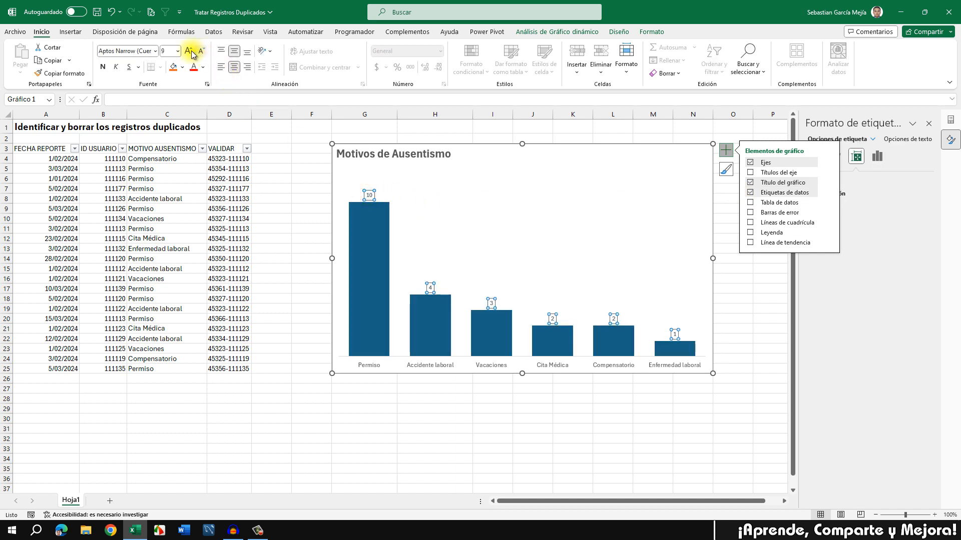
click(191, 52)
click(190, 52)
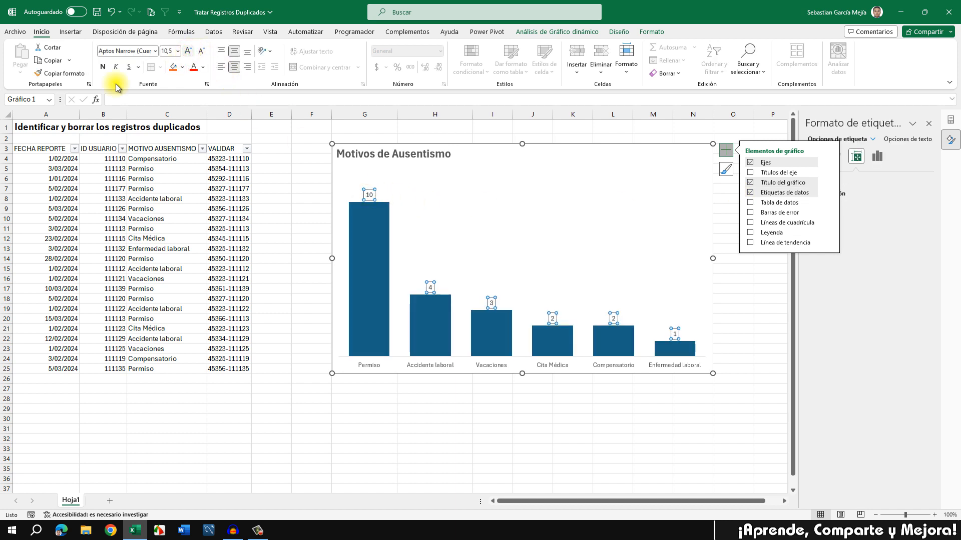
click(102, 67)
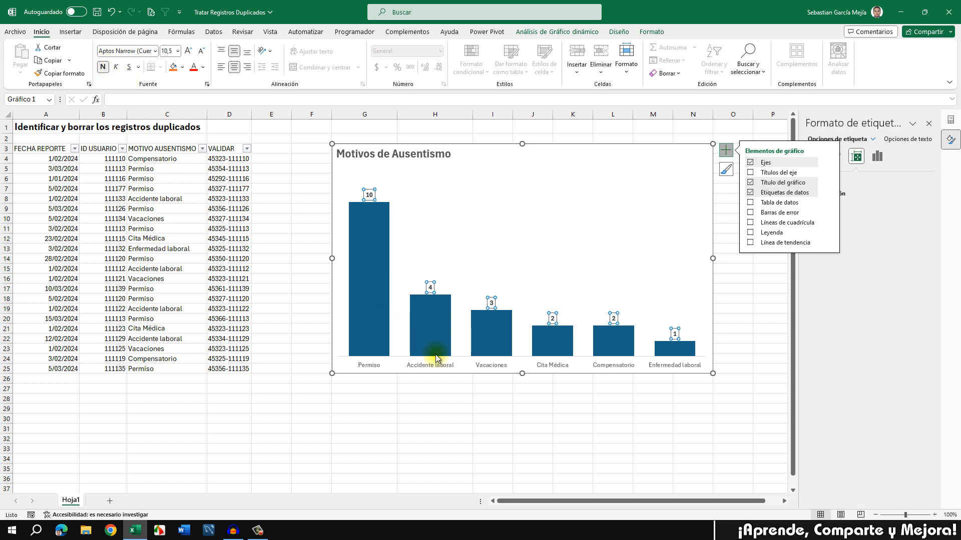
click(462, 390)
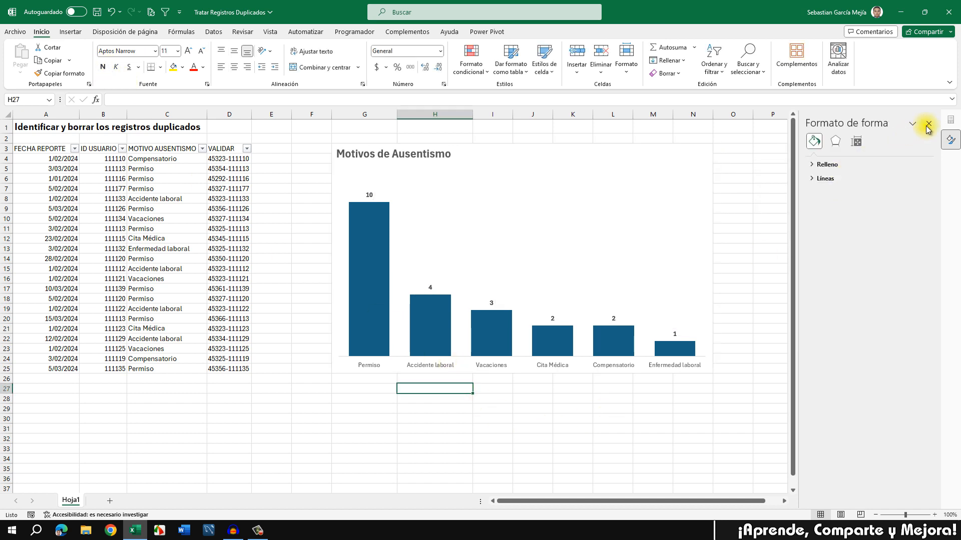
Step: Close the Format pane and deselect the chart by clicking empty cells
click(929, 123)
click(774, 188)
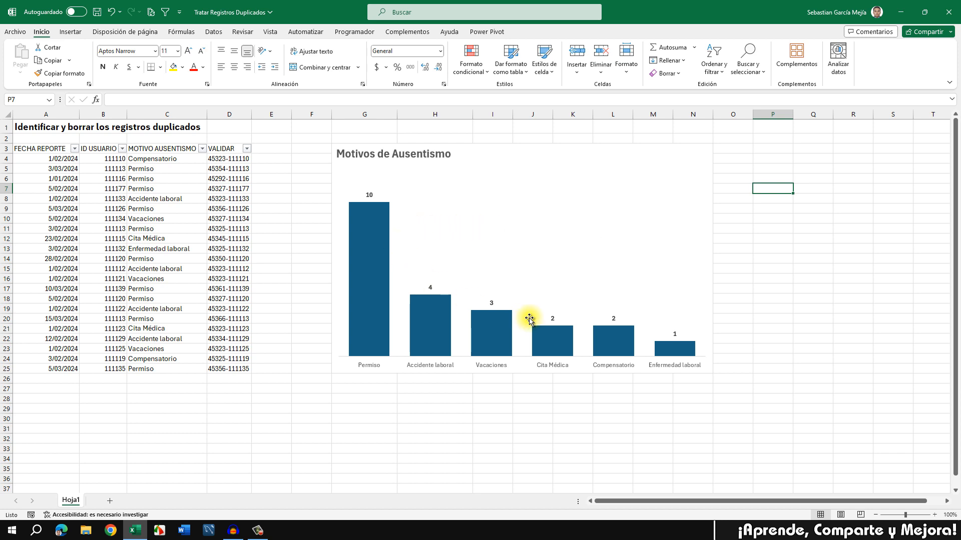
click(379, 397)
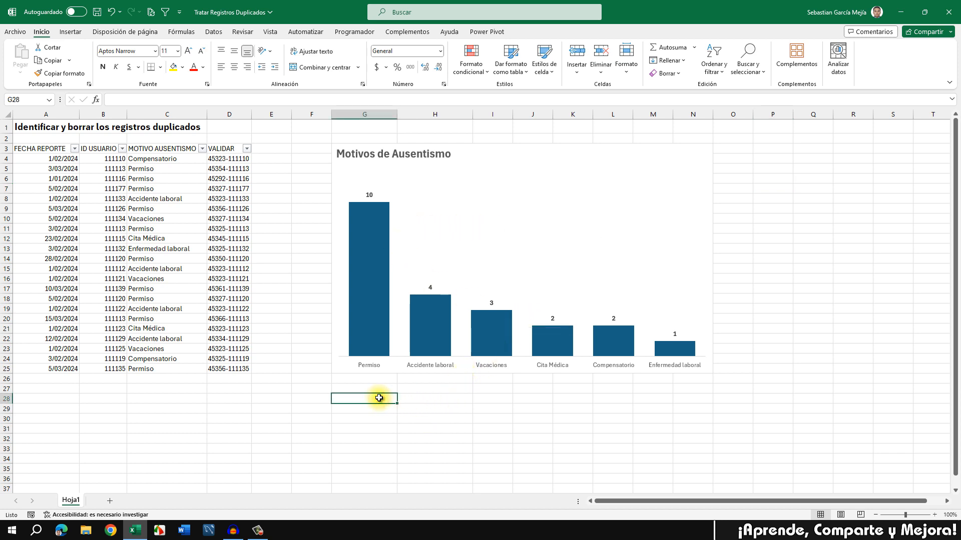